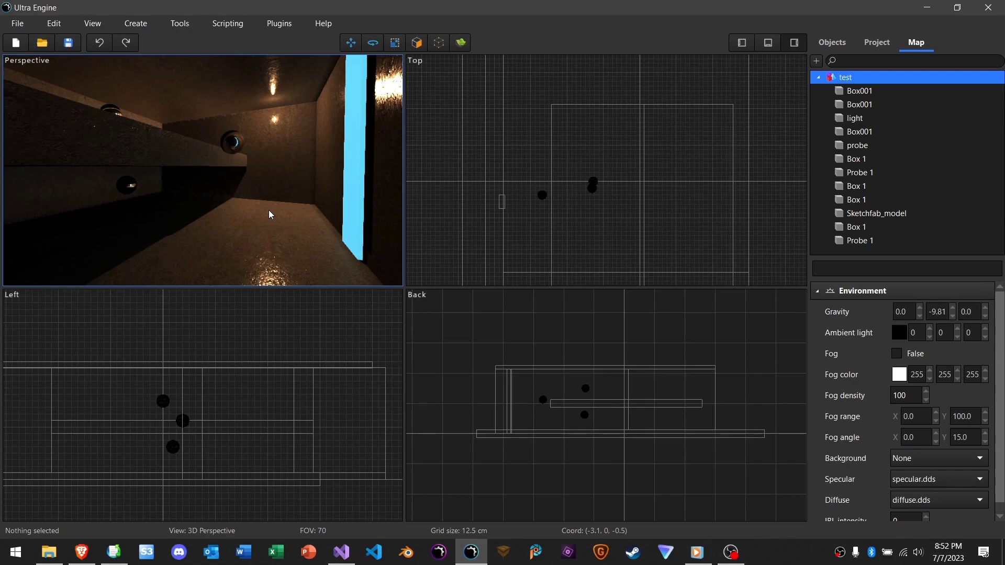
# Examine the room's lighting, surface reflections and probe spheres around the ledge and blue opening in the perspective view.
pyautogui.moveTo(272, 201)
pyautogui.mouseDown(button='right')
pyautogui.moveTo(258, 187)
pyautogui.moveTo(271, 183)
pyautogui.mouseUp(button='right')
pyautogui.press('s')
pyautogui.press('w')
pyautogui.press('s')
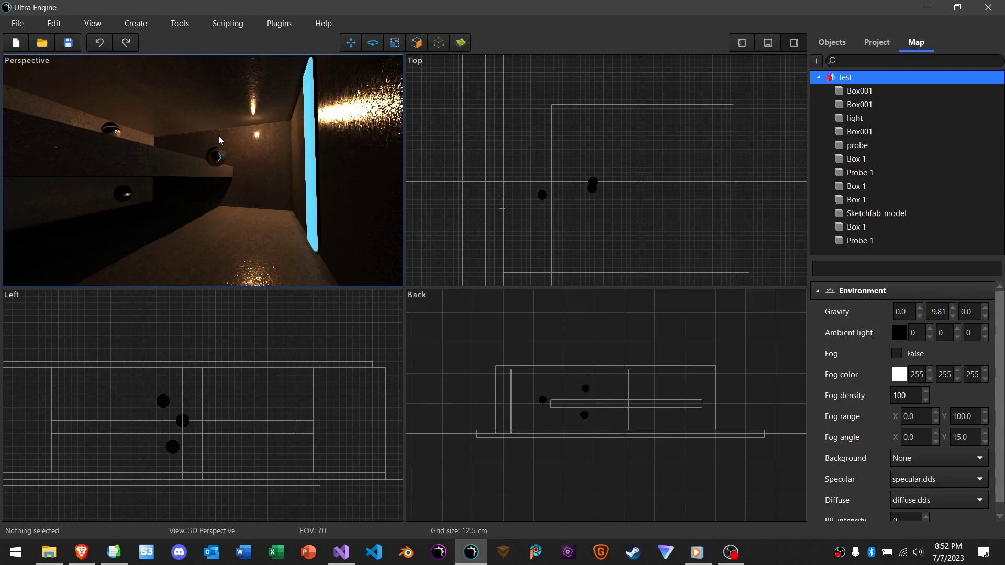
pyautogui.moveTo(208, 206); pyautogui.dragTo(198, 206, button='right')
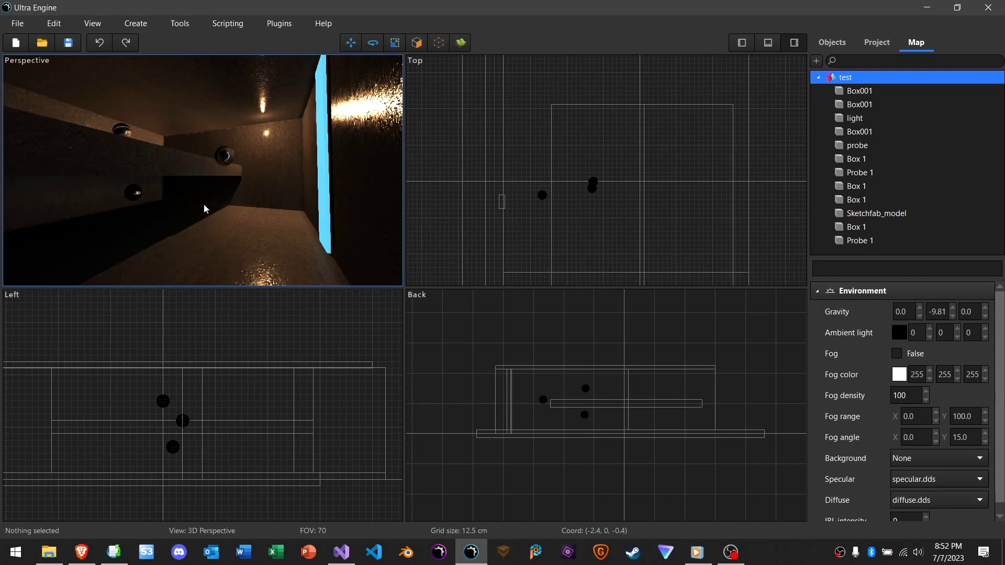
pyautogui.moveTo(222, 226); pyautogui.dragTo(232, 223, button='right')
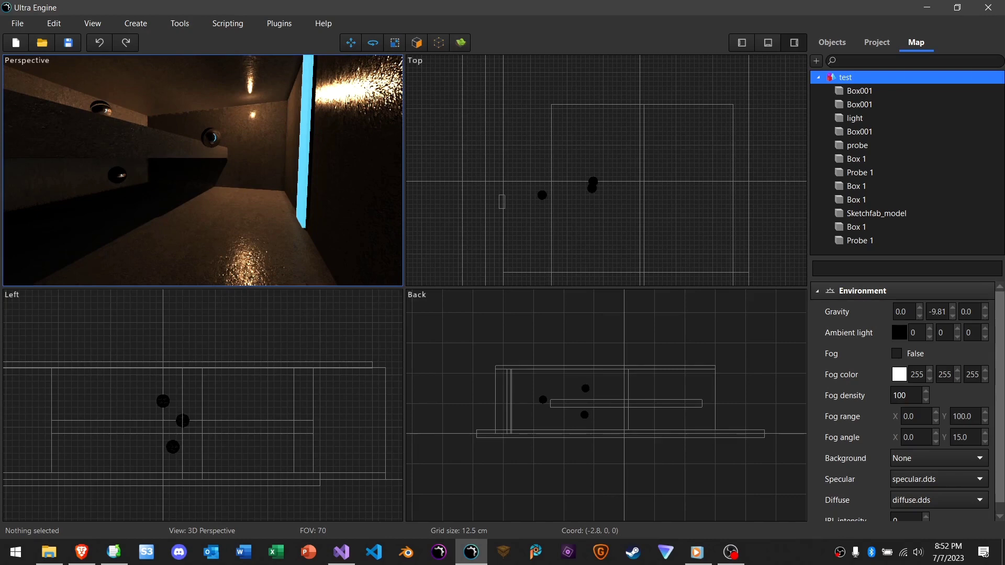
pyautogui.press('w')
pyautogui.moveTo(233, 223); pyautogui.dragTo(284, 125, button='right')
pyautogui.press('s')
pyautogui.press('s')
pyautogui.press('w')
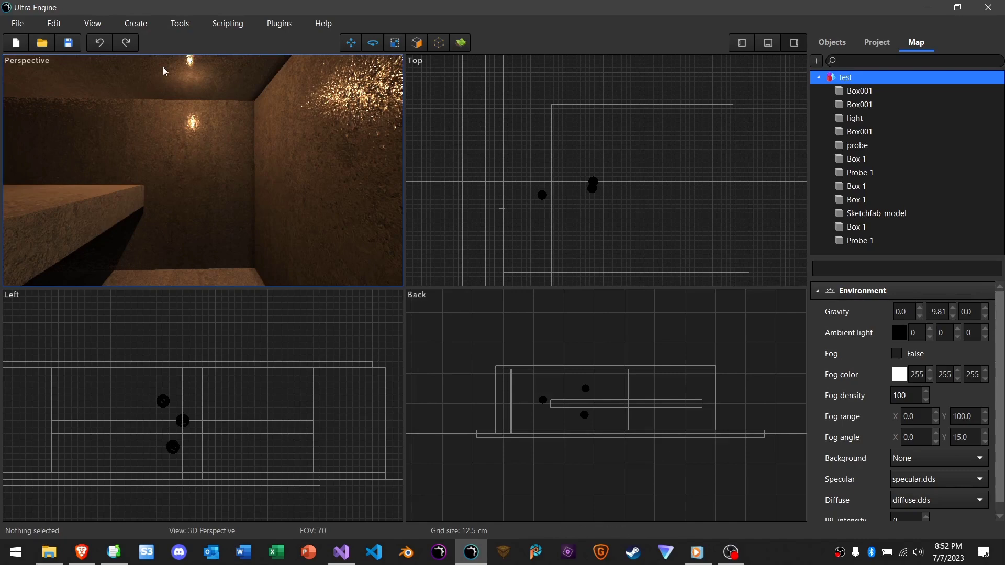
pyautogui.moveTo(217, 161); pyautogui.dragTo(195, 175, button='right')
pyautogui.press('s')
pyautogui.press('w')
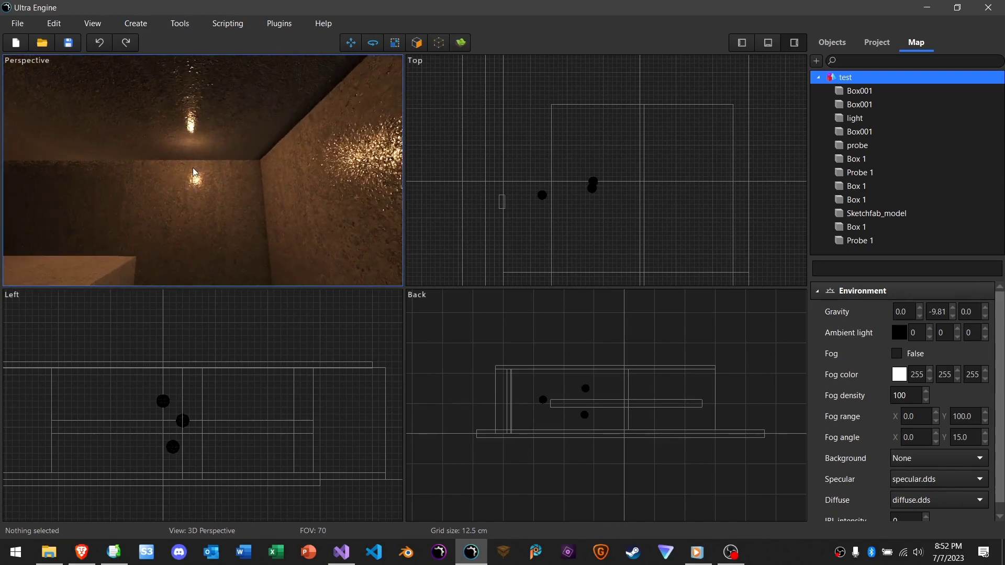
pyautogui.moveTo(196, 214); pyautogui.dragTo(209, 182, button='right')
pyautogui.press('s')
pyautogui.press('w')
pyautogui.press('w')
pyautogui.press('s')
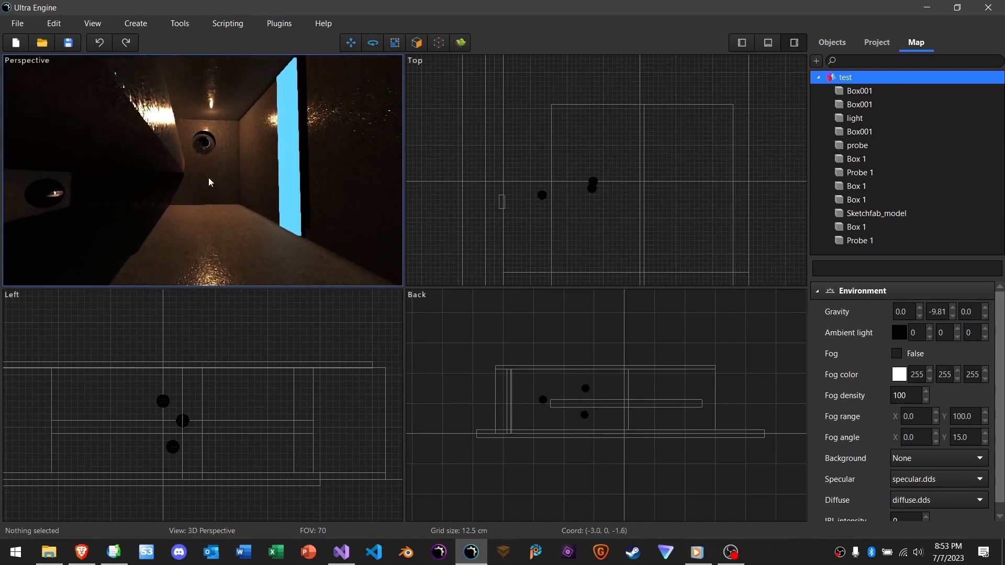
# Select the narrow box in the wall at the blue opening to view its outline, and clear the selection.
pyautogui.click(291, 170)
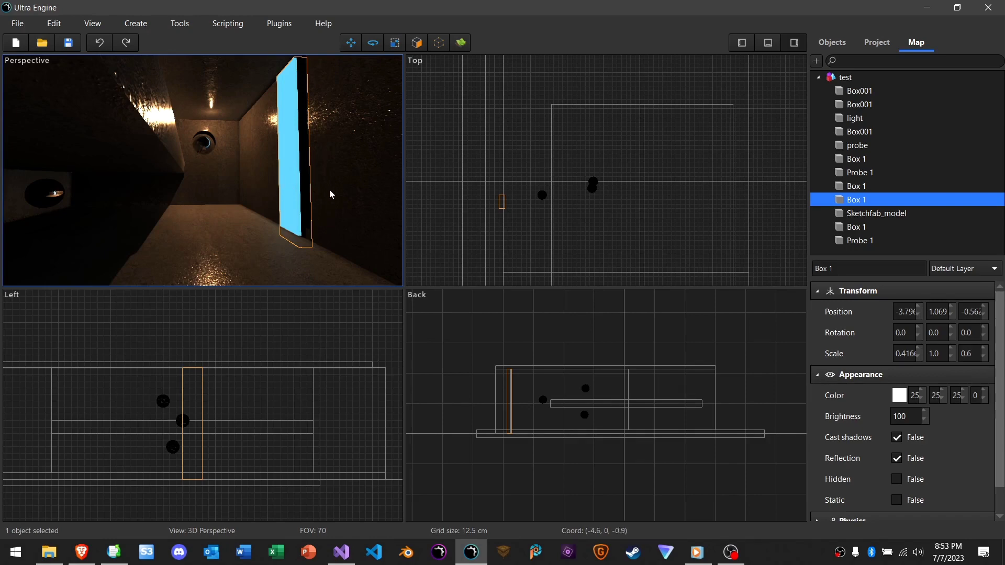
pyautogui.moveTo(253, 190); pyautogui.dragTo(246, 192, button='right')
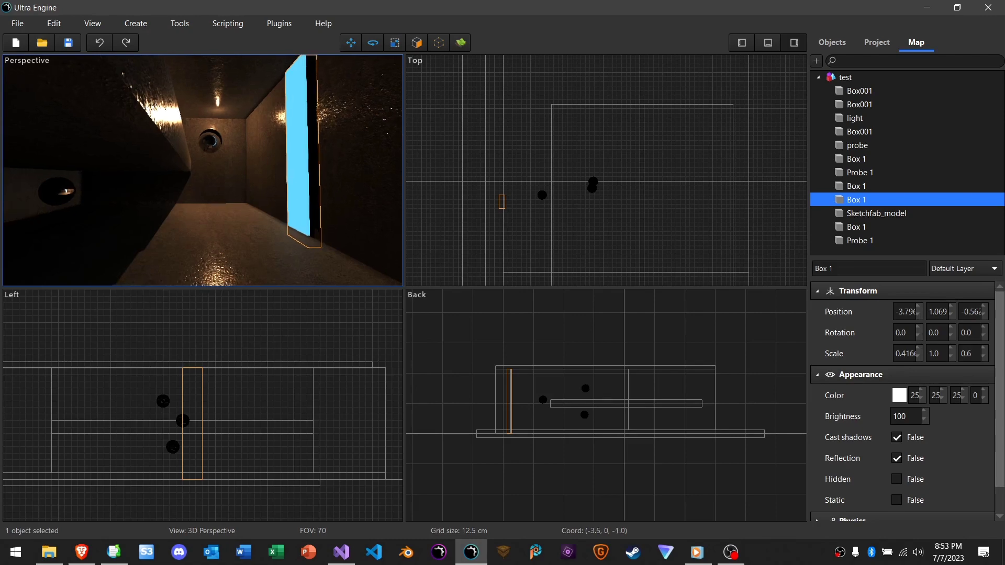
pyautogui.press('Escape')
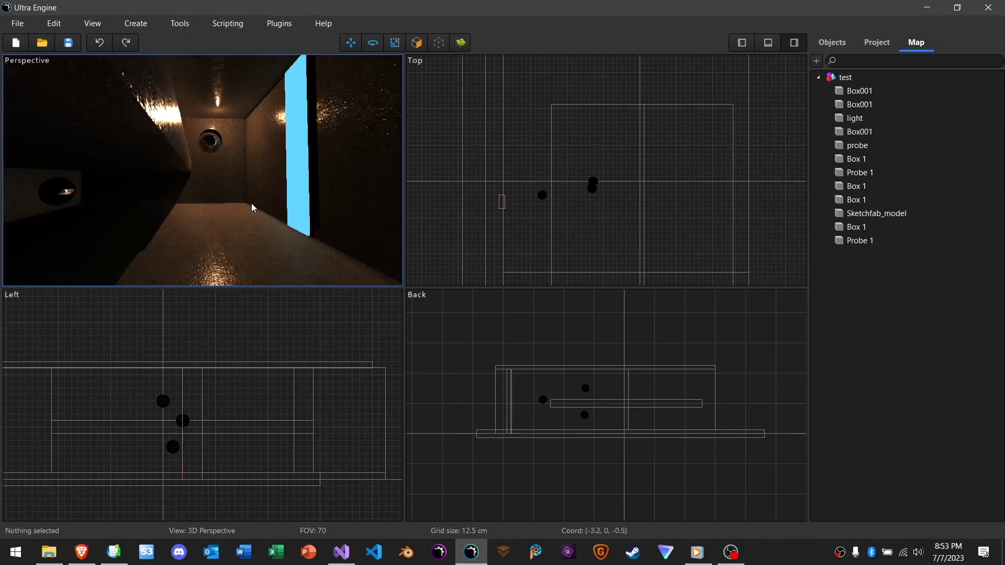
# Select the probe above the ledge, examine how its volume fits the upper part of the room, and deselect it.
pyautogui.moveTo(252, 204); pyautogui.dragTo(208, 206, button='right')
pyautogui.press('e')
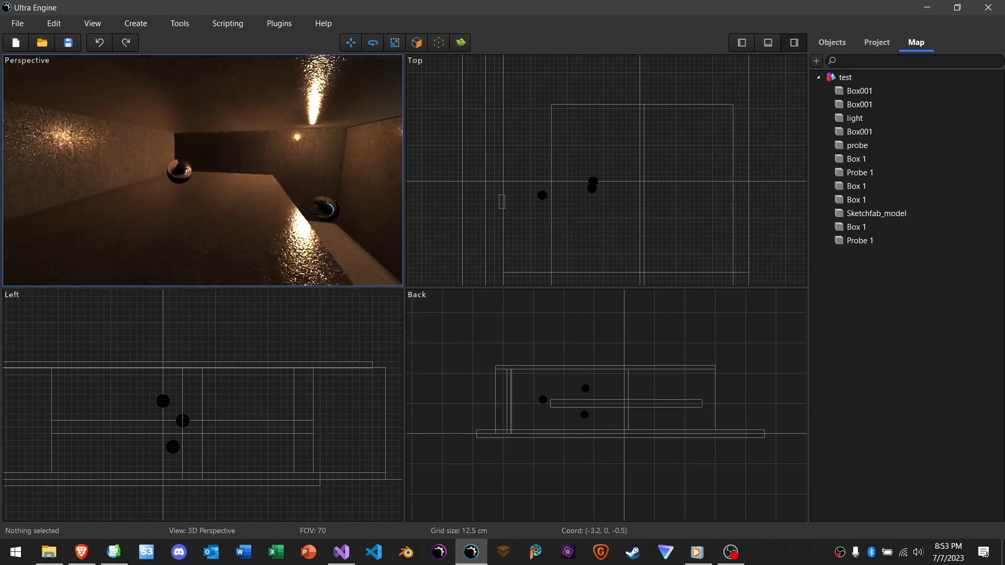
pyautogui.click(181, 176)
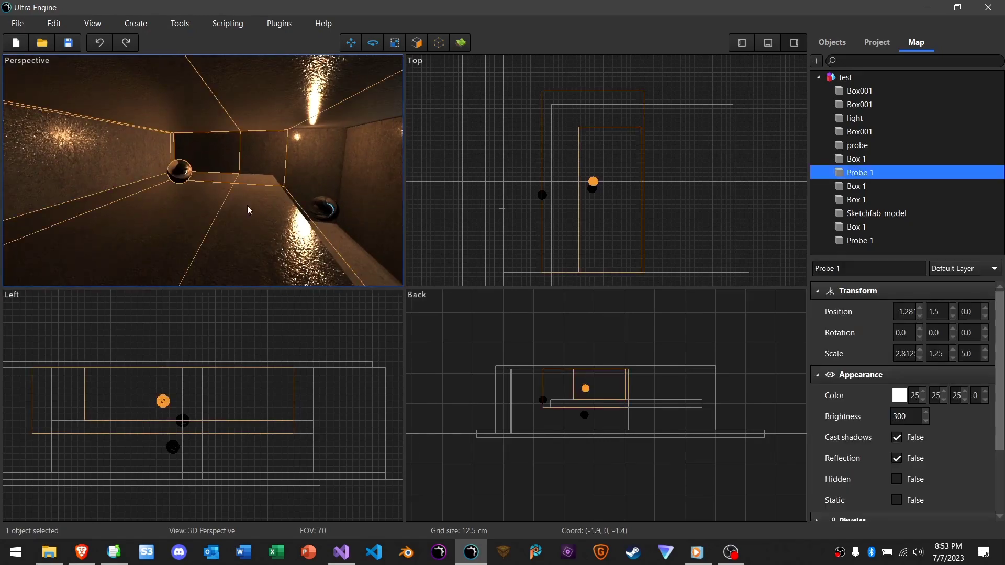
pyautogui.moveTo(260, 212); pyautogui.dragTo(291, 211, button='right')
pyautogui.press('w')
pyautogui.press('s')
pyautogui.press('w')
pyautogui.press('d')
pyautogui.press('a')
pyautogui.press('w')
pyautogui.press('s')
pyautogui.press('d')
pyautogui.press('Escape')
# Select the probe between the ledge and the blue opening, examine its volume along the room, and deselect it.
pyautogui.moveTo(207, 187); pyautogui.dragTo(202, 191, button='right')
pyautogui.press('s')
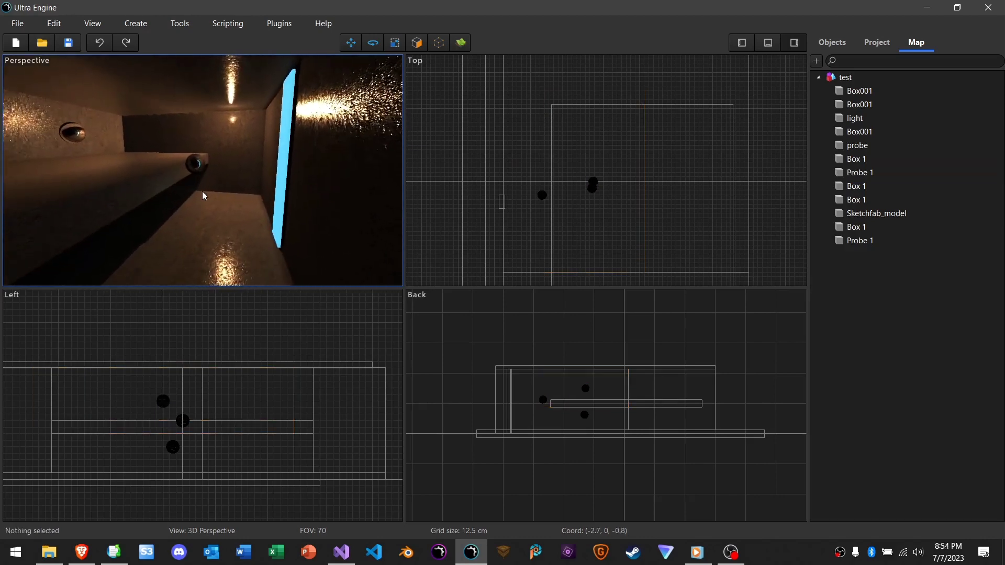
pyautogui.click(197, 165)
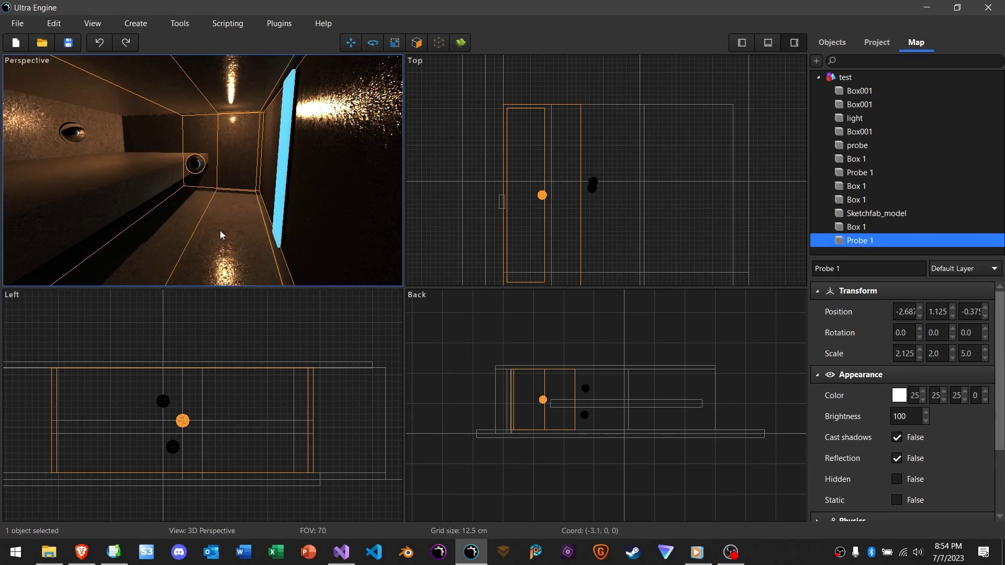
pyautogui.moveTo(229, 169)
pyautogui.mouseDown(button='right')
pyautogui.moveTo(228, 181)
pyautogui.moveTo(233, 172)
pyautogui.mouseUp(button='right')
pyautogui.press('w')
pyautogui.press('s')
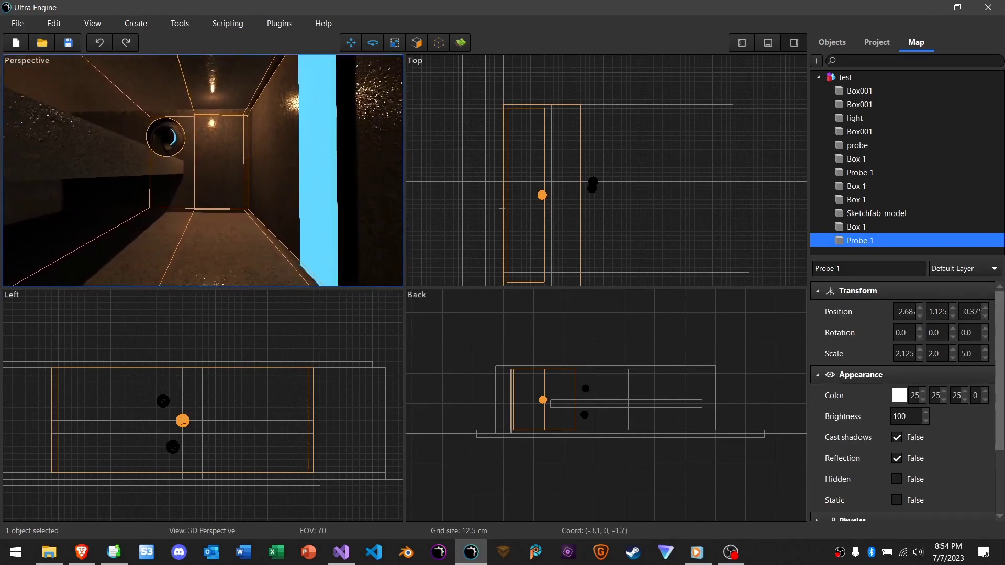
pyautogui.press('Escape')
# Select the probe beneath the ledge and bring its Probe fade settings into view.
pyautogui.moveTo(229, 169)
pyautogui.mouseDown(button='right')
pyautogui.moveTo(183, 169)
pyautogui.moveTo(221, 157)
pyautogui.mouseUp(button='right')
pyautogui.press('w')
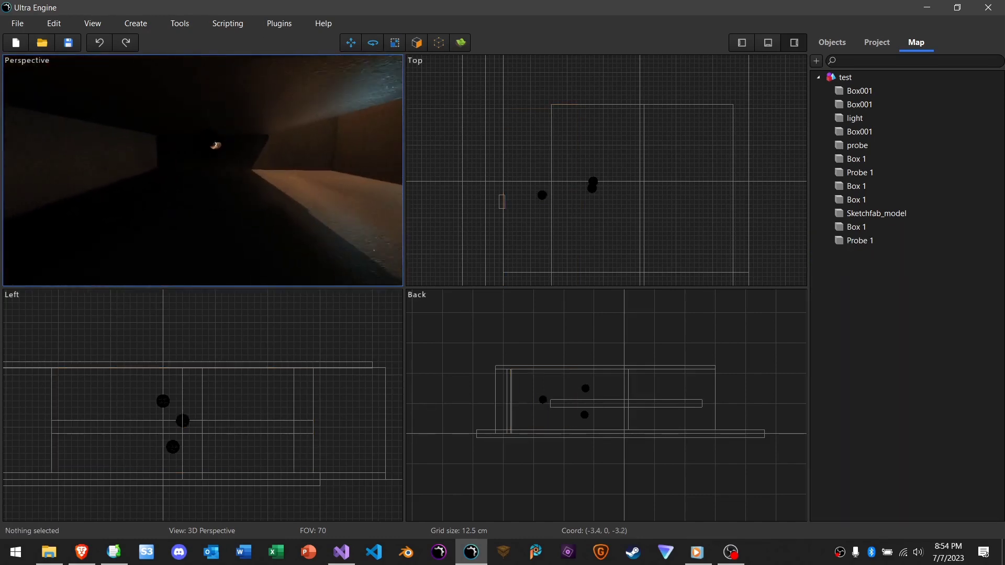
pyautogui.click(217, 146)
pyautogui.moveTo(218, 146); pyautogui.dragTo(249, 145, button='right')
pyautogui.press('d')
pyautogui.press('a')
pyautogui.press('w')
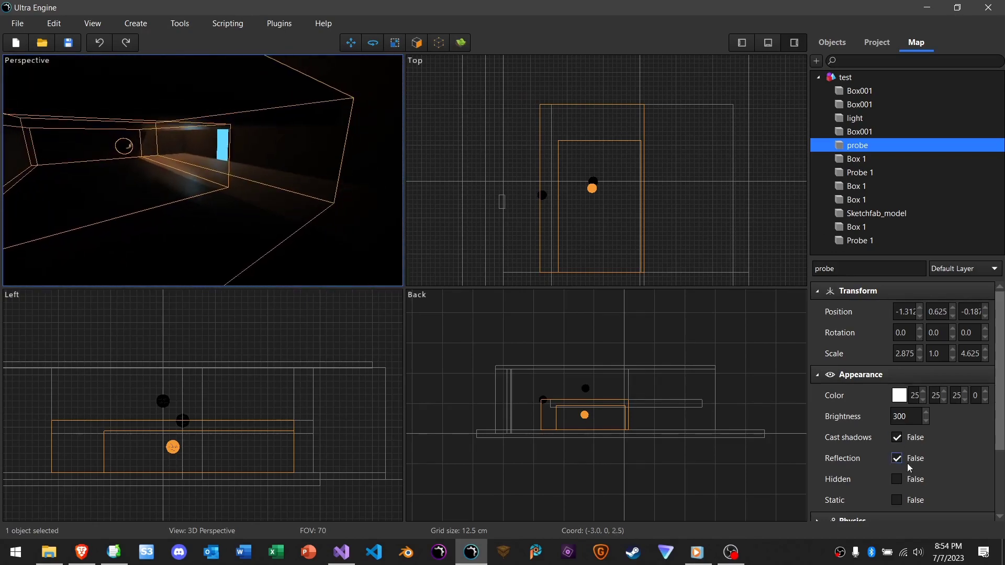
pyautogui.click(869, 291)
pyautogui.click(850, 308)
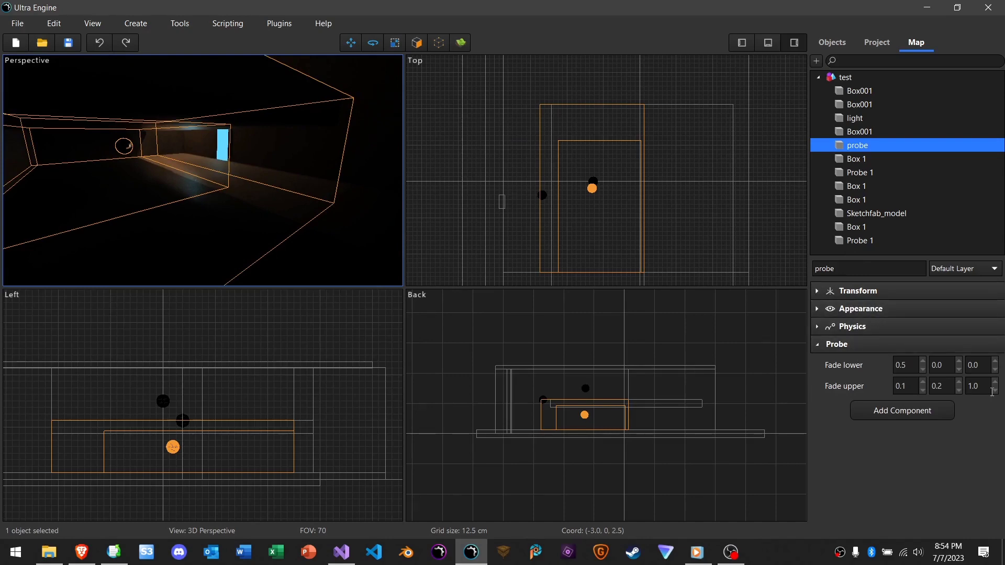
# Set the third Fade upper value of the probe beneath the ledge to 0.0.
pyautogui.moveTo(318, 209); pyautogui.dragTo(316, 209, button='right')
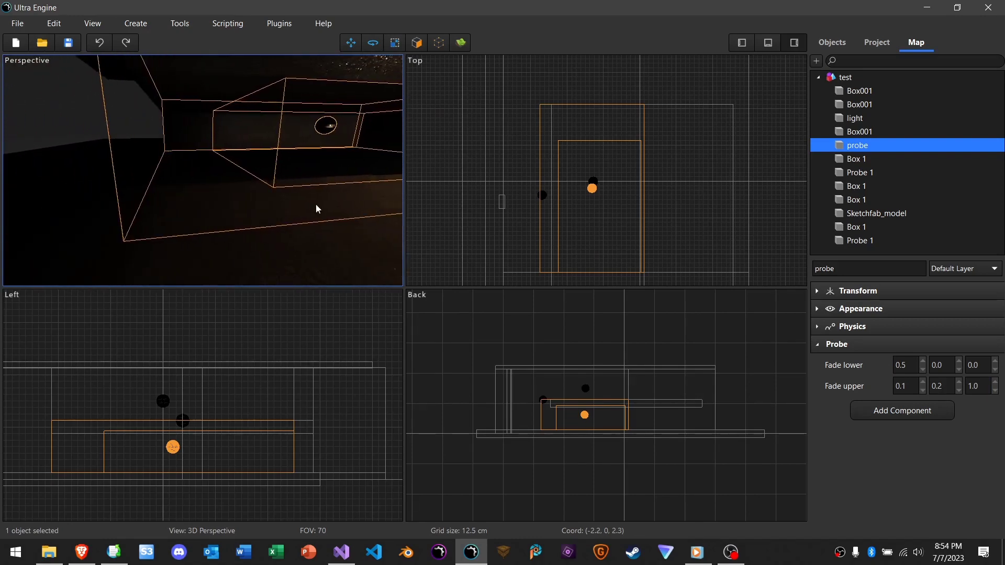
pyautogui.moveTo(997, 393); pyautogui.dragTo(997, 392)
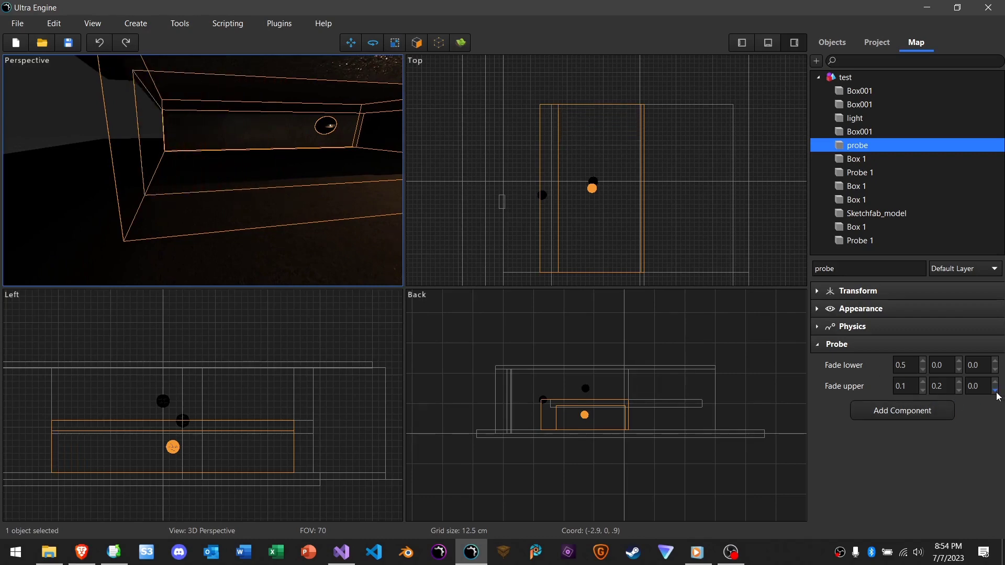
pyautogui.moveTo(373, 201); pyautogui.dragTo(225, 152, button='right')
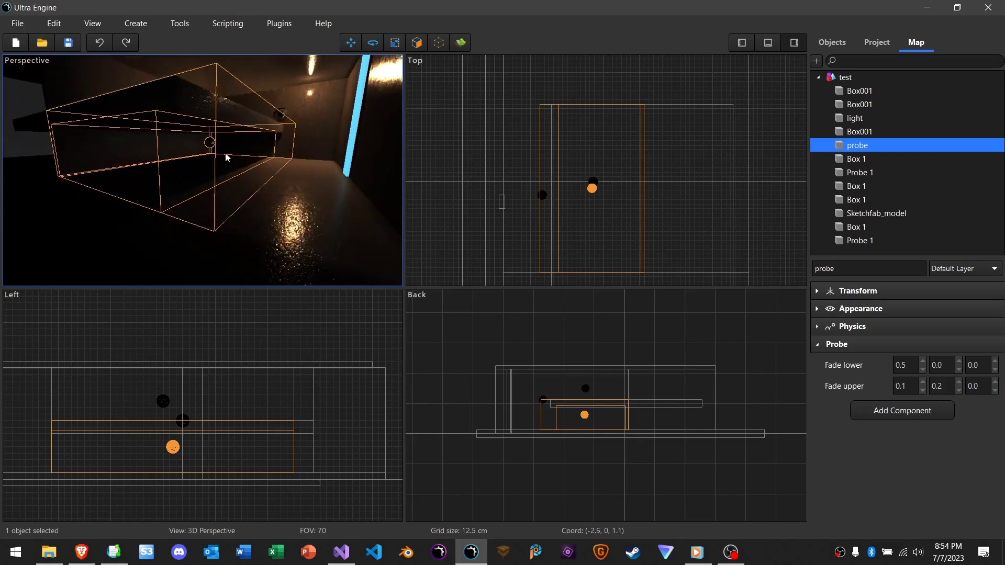
# Scale the volume of the probe beneath the ledge to about 73% along its length, and deselect it.
pyautogui.click(394, 43)
pyautogui.moveTo(180, 164); pyautogui.dragTo(244, 147)
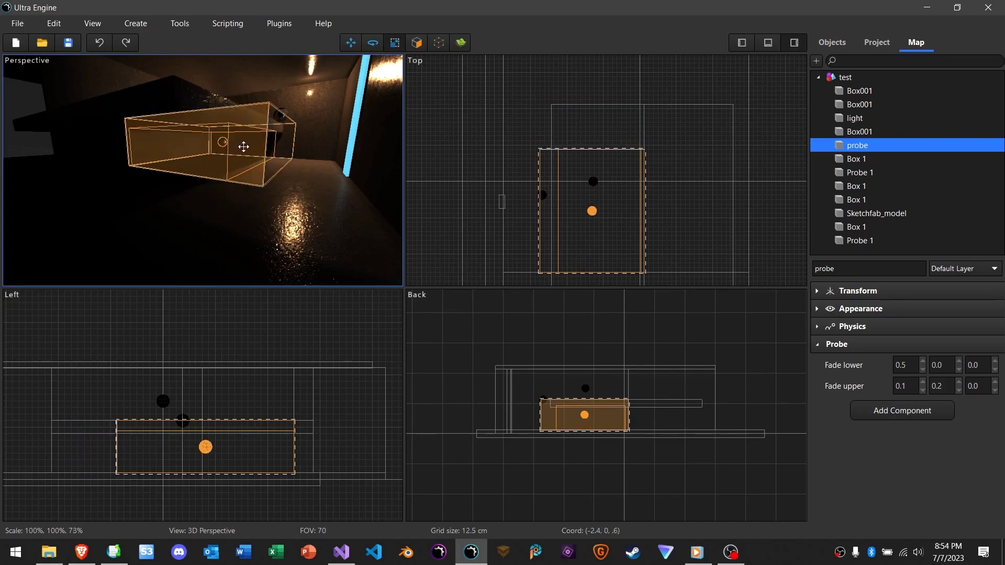
pyautogui.moveTo(237, 168); pyautogui.dragTo(207, 167, button='right')
pyautogui.press('w')
pyautogui.moveTo(238, 168); pyautogui.dragTo(269, 107, button='right')
pyautogui.press('Escape')
# Shorten the same probe's volume further, scaling it to about 70% along its length, and deselect it.
pyautogui.press('w')
pyautogui.press('s')
pyautogui.press('w')
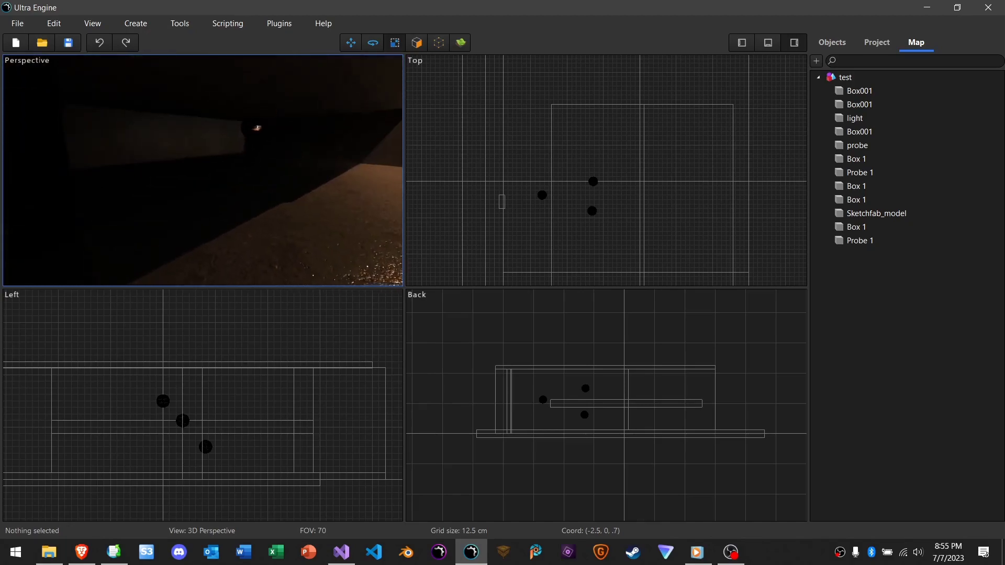
pyautogui.click(253, 137)
pyautogui.press('s')
pyautogui.moveTo(235, 197); pyautogui.dragTo(229, 205, button='right')
pyautogui.moveTo(216, 169); pyautogui.dragTo(251, 148)
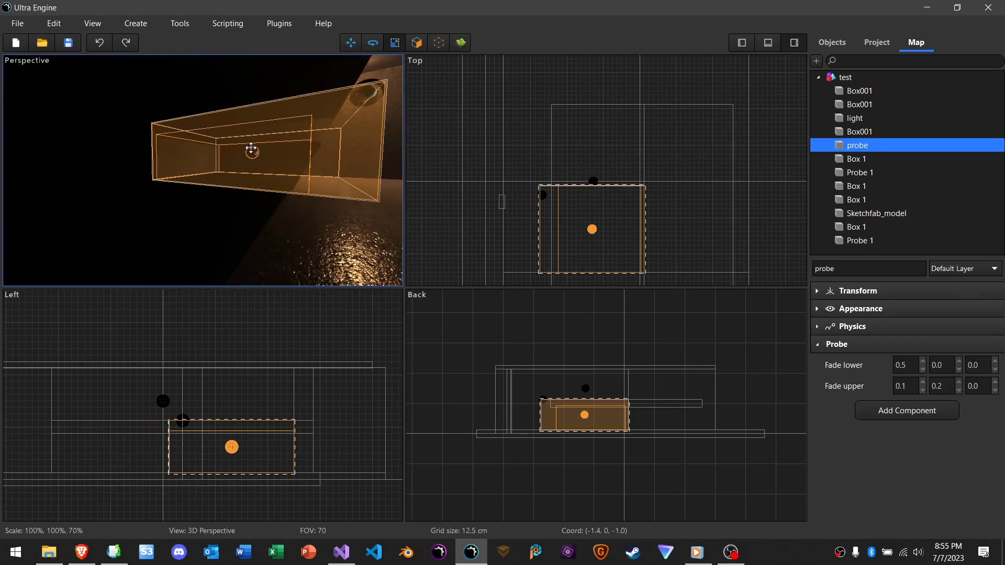
pyautogui.press('Escape')
# Examine the dark space beneath the ledge for the effect of the shortened probe volume.
pyautogui.press('w')
pyautogui.moveTo(251, 153); pyautogui.dragTo(189, 158, button='right')
pyautogui.press('w')
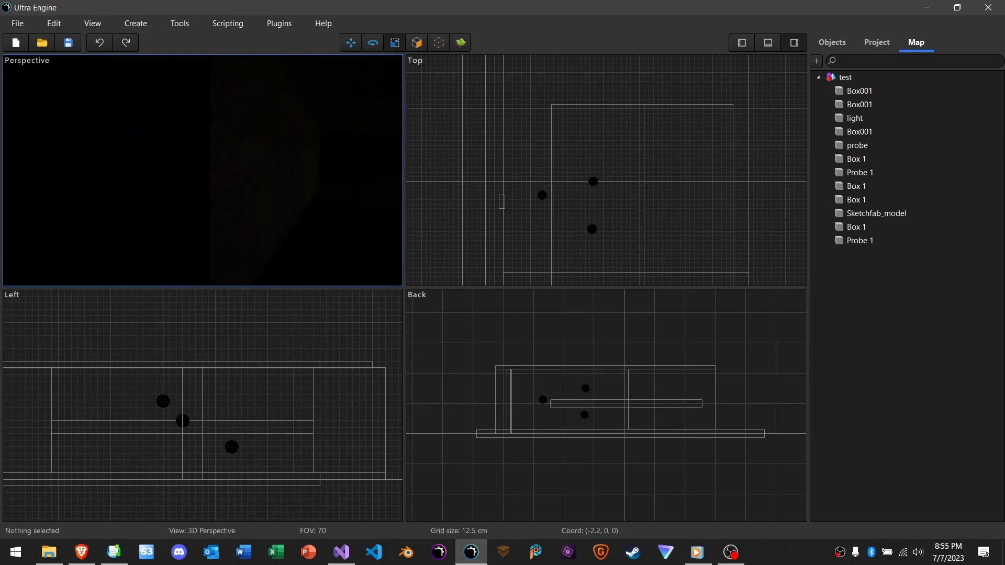
pyautogui.moveTo(224, 159); pyautogui.dragTo(257, 183, button='right')
pyautogui.click(207, 131)
pyautogui.press('Escape')
pyautogui.press('w')
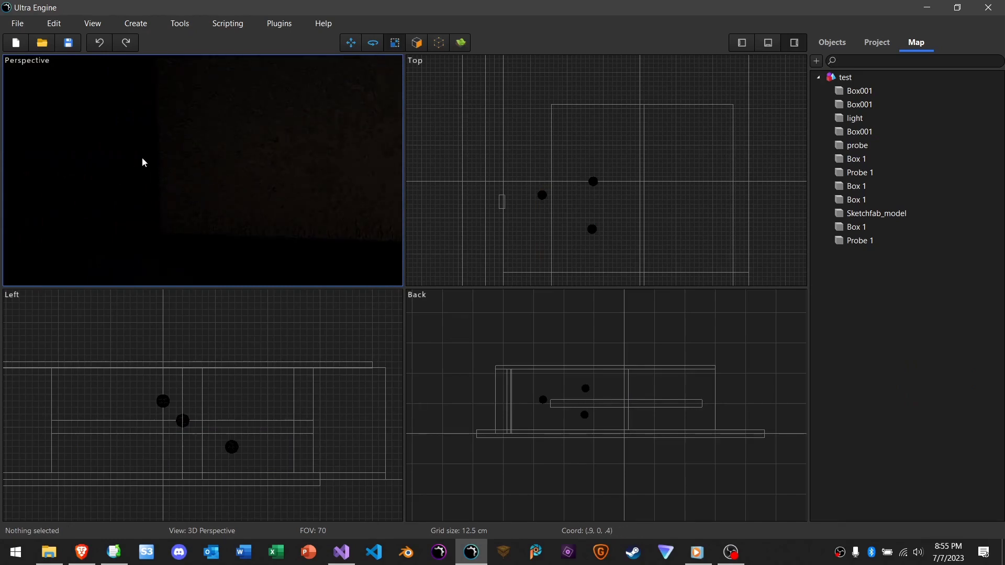
pyautogui.moveTo(169, 174); pyautogui.dragTo(355, 169, button='right')
# Select the probe beneath the ledge, try a first Fade upper value of 0.4, and restore it to 0.1.
pyautogui.click(308, 156)
pyautogui.press('w')
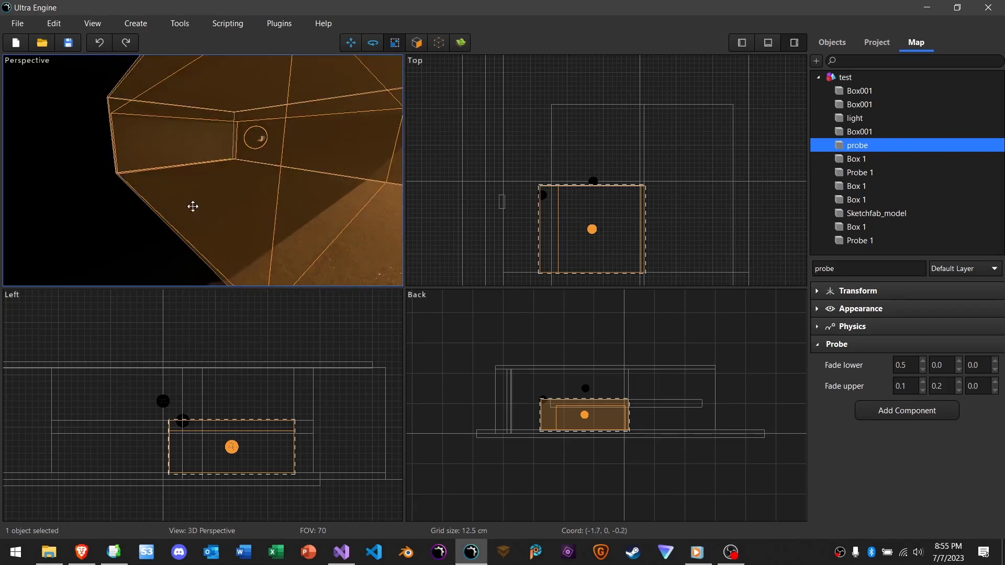
pyautogui.click(923, 383)
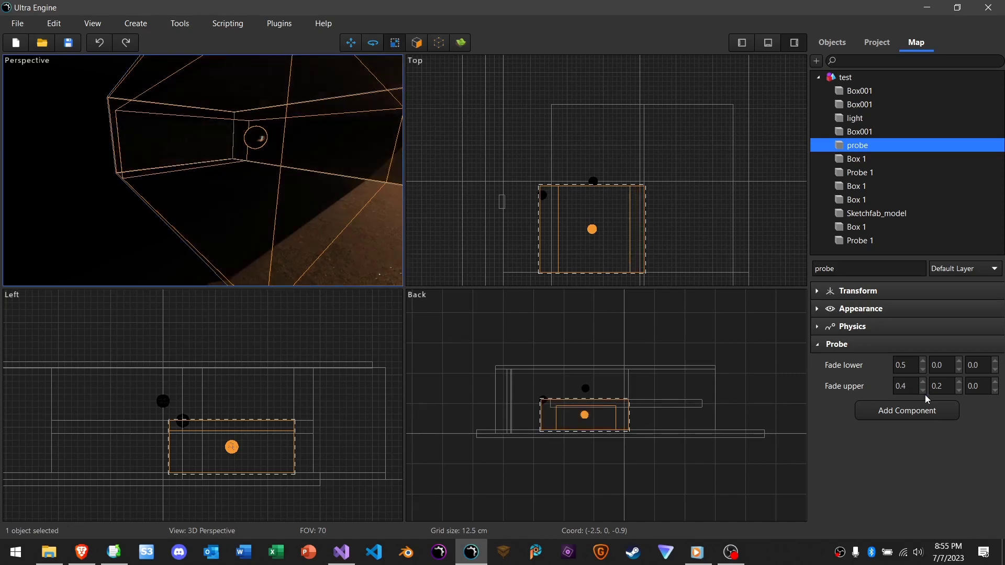
pyautogui.click(922, 391)
pyautogui.click(923, 391)
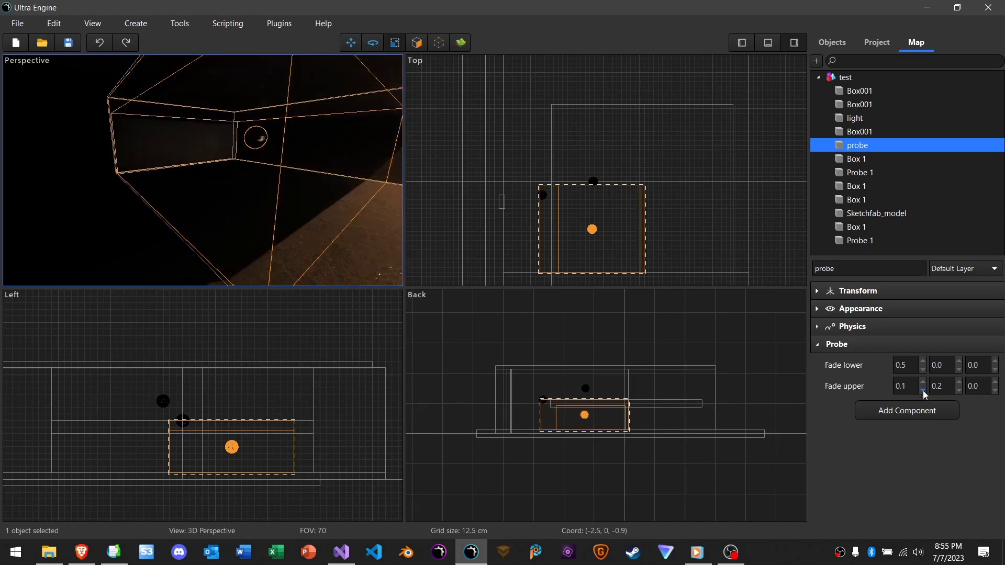
# Raise the third Fade upper value of the selected probe to 1.0.
pyautogui.click(995, 382)
pyautogui.click(995, 383)
pyautogui.click(995, 383)
pyautogui.click(995, 383)
pyautogui.click(995, 383)
pyautogui.click(994, 382)
pyautogui.click(994, 382)
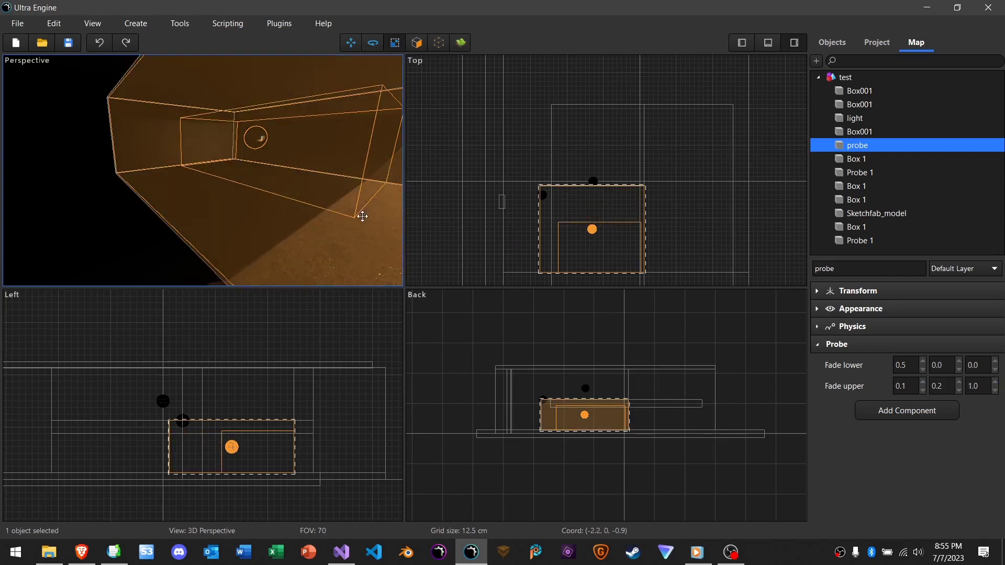
# Reduce the selected probe's third Fade upper value to 0.7.
pyautogui.click(995, 391)
pyautogui.click(996, 391)
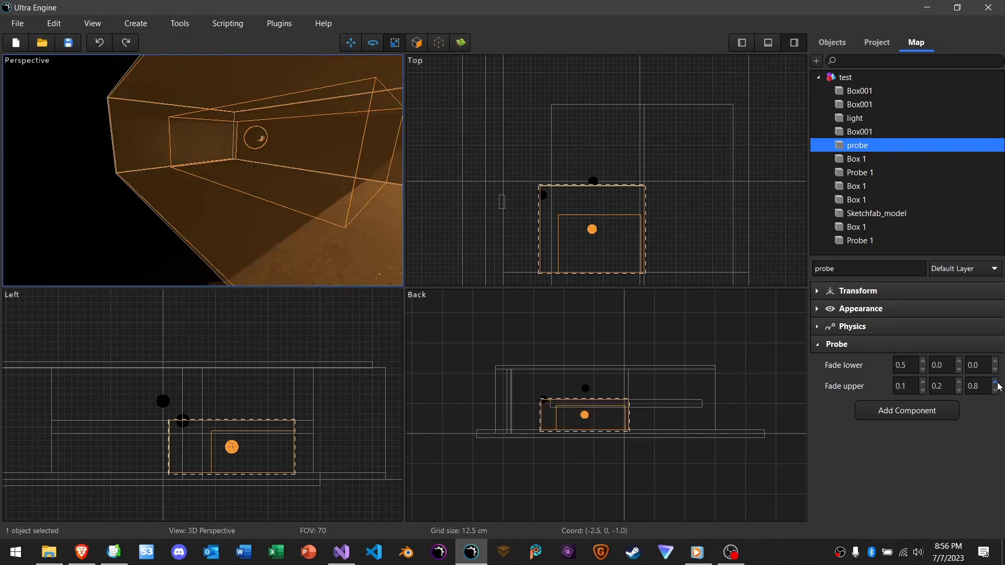
pyautogui.moveTo(198, 184); pyautogui.dragTo(234, 169, button='right')
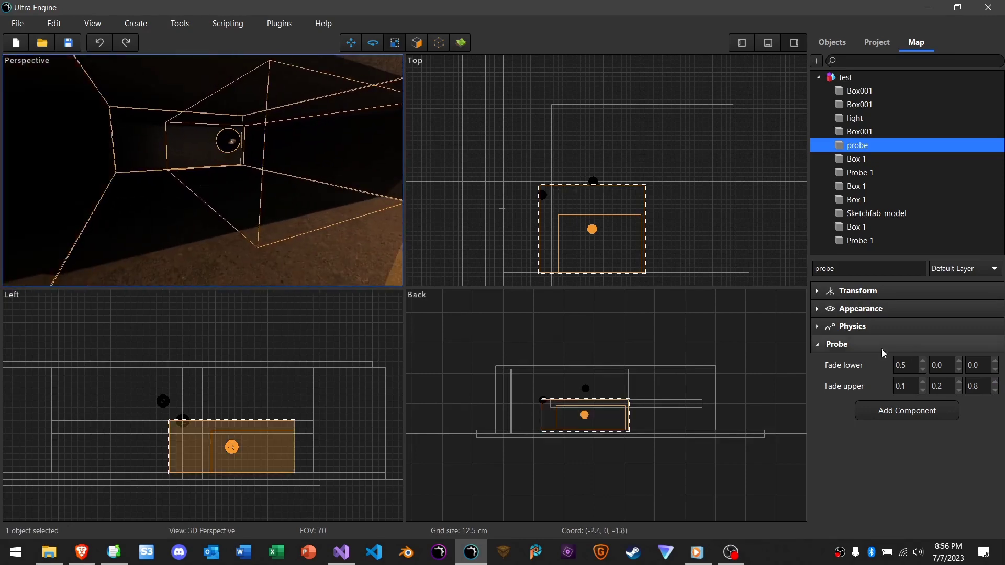
pyautogui.click(994, 383)
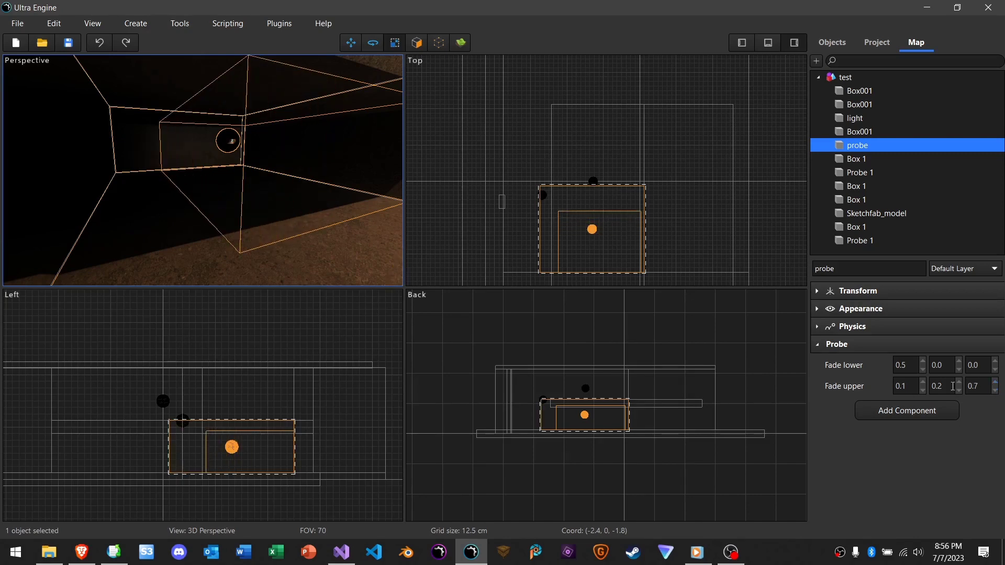
# Set the third Fade upper value of the probe beneath the ledge to 0.6, and deselect it to check the lighting.
pyautogui.moveTo(226, 187)
pyautogui.mouseDown(button='right')
pyautogui.moveTo(212, 187)
pyautogui.moveTo(234, 182)
pyautogui.mouseUp(button='right')
pyautogui.press('Escape')
pyautogui.press('w')
pyautogui.press('s')
pyautogui.click(303, 133)
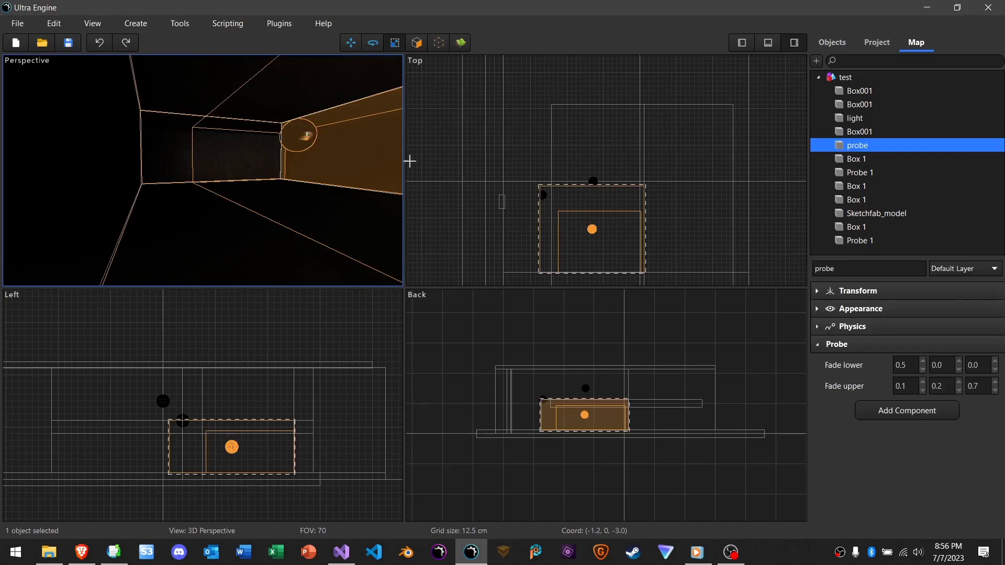
pyautogui.click(994, 391)
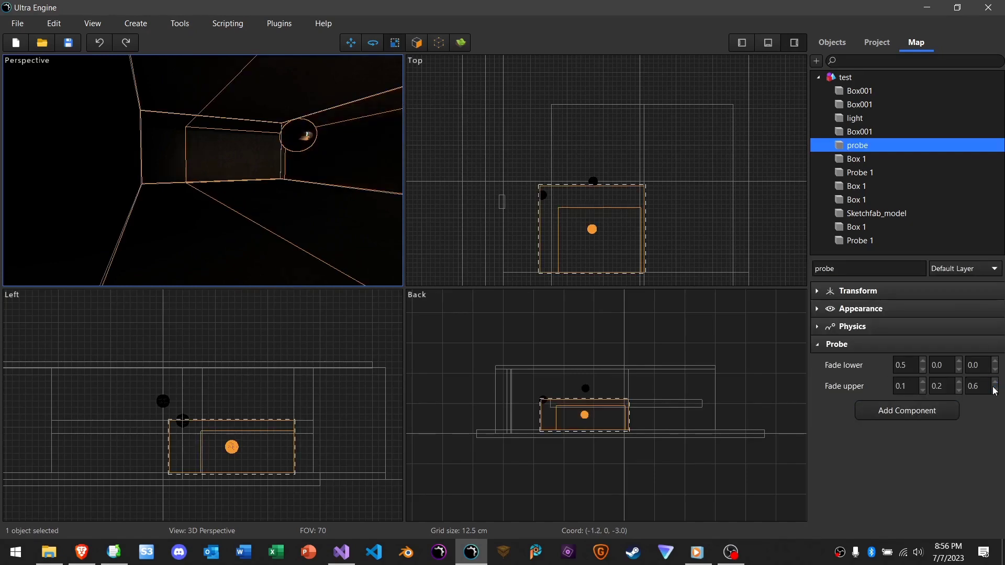
pyautogui.moveTo(297, 225); pyautogui.dragTo(312, 222, button='right')
pyautogui.press('Escape')
pyautogui.press('w')
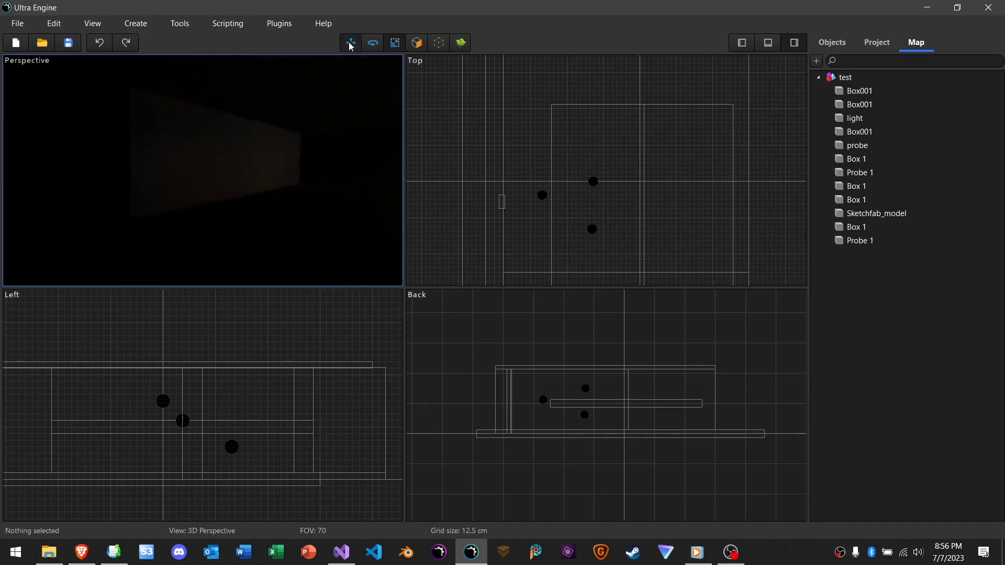
# Check the dark area beneath the ledge and the bounds of the probe there.
pyautogui.moveTo(312, 222)
pyautogui.mouseDown(button='right')
pyautogui.moveTo(335, 222)
pyautogui.moveTo(326, 222)
pyautogui.mouseUp(button='right')
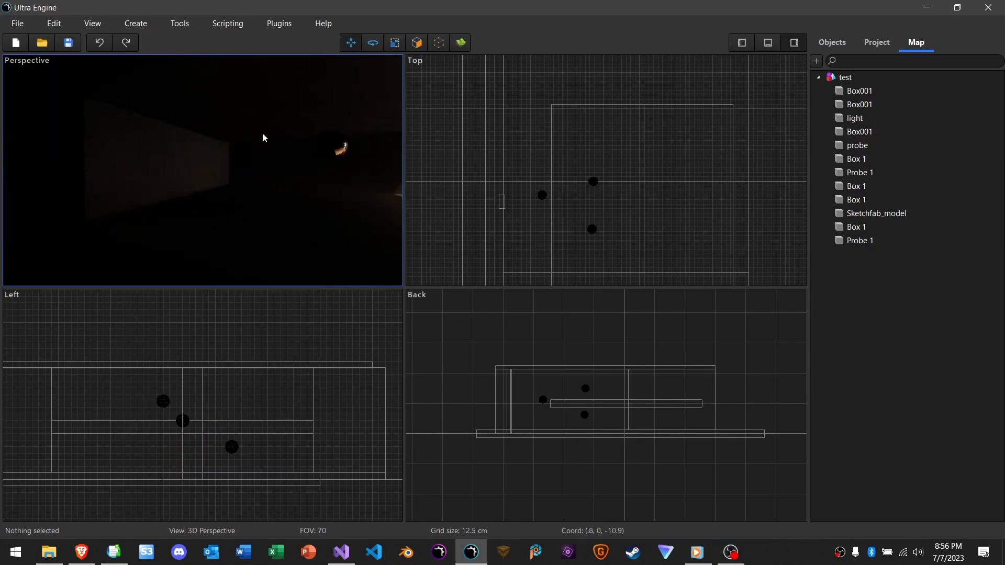
pyautogui.click(347, 149)
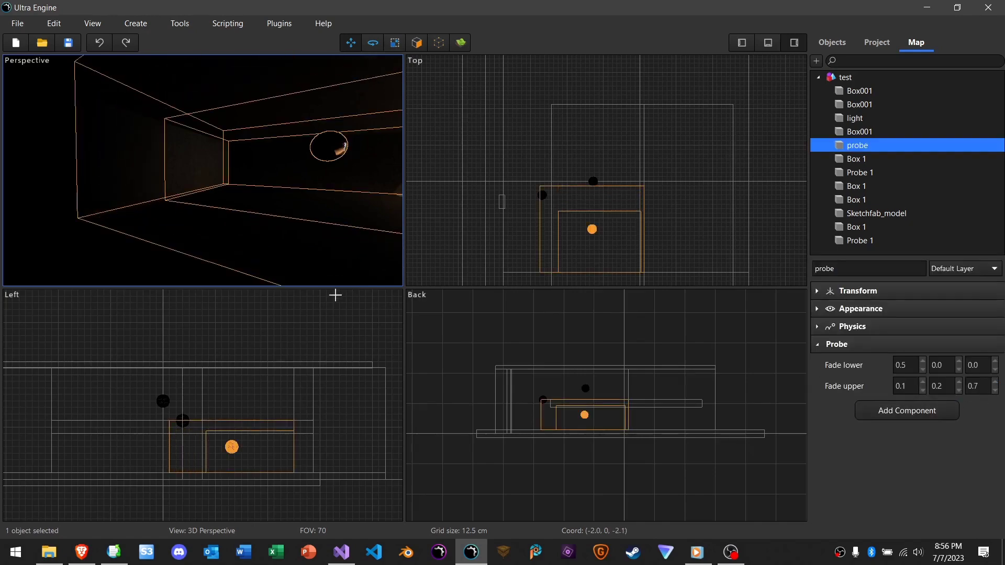
pyautogui.press('Escape')
pyautogui.moveTo(235, 194)
pyautogui.mouseDown(button='right')
pyautogui.moveTo(203, 194)
pyautogui.moveTo(244, 195)
pyautogui.mouseUp(button='right')
pyautogui.press('s')
# Scale the probe beneath the ledge so its volume stretches along the full length of the space, and deselect it.
pyautogui.click(294, 139)
pyautogui.press('s')
pyautogui.moveTo(296, 160)
pyautogui.mouseDown(button='right')
pyautogui.moveTo(320, 159)
pyautogui.moveTo(300, 159)
pyautogui.mouseUp(button='right')
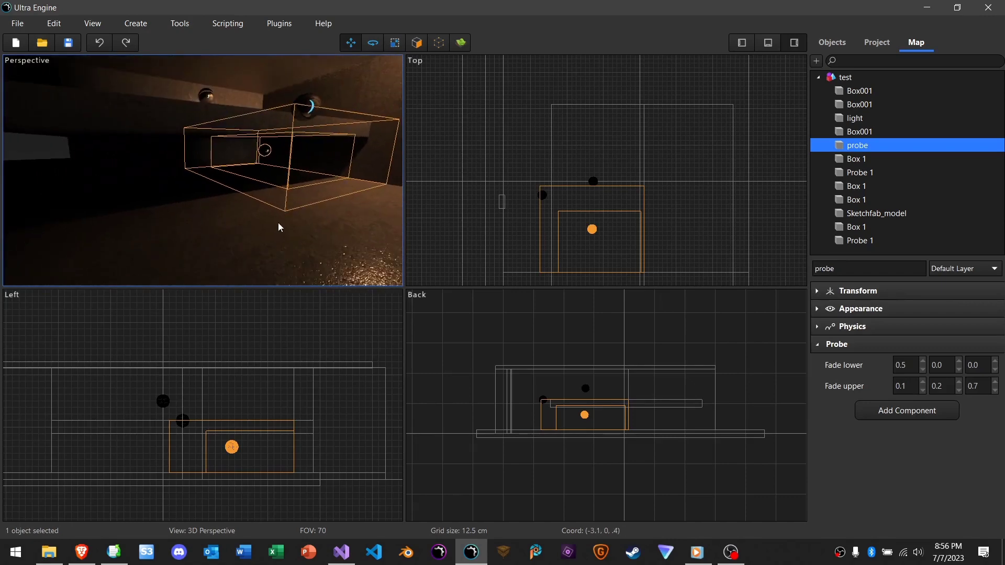
pyautogui.moveTo(254, 187)
pyautogui.mouseDown(button='right')
pyautogui.moveTo(266, 186)
pyautogui.moveTo(248, 186)
pyautogui.moveTo(257, 188)
pyautogui.mouseUp(button='right')
pyautogui.press('w')
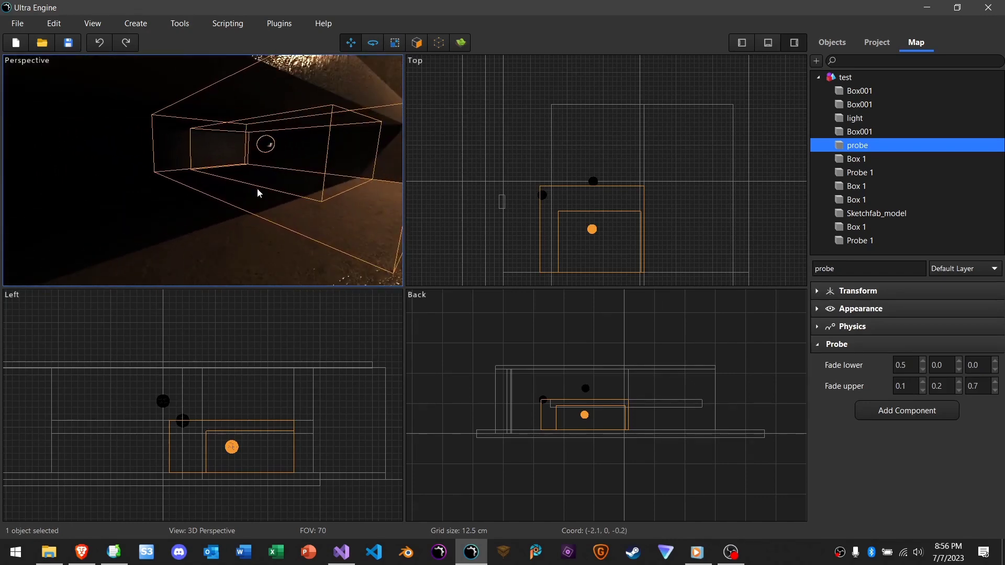
pyautogui.click(394, 45)
pyautogui.moveTo(283, 179)
pyautogui.mouseDown(button='right')
pyautogui.moveTo(294, 178)
pyautogui.moveTo(283, 179)
pyautogui.mouseUp(button='right')
pyautogui.press('s')
pyautogui.moveTo(237, 161); pyautogui.dragTo(79, 200)
pyautogui.press('Escape')
pyautogui.press('w')
pyautogui.moveTo(79, 200); pyautogui.dragTo(105, 197, button='right')
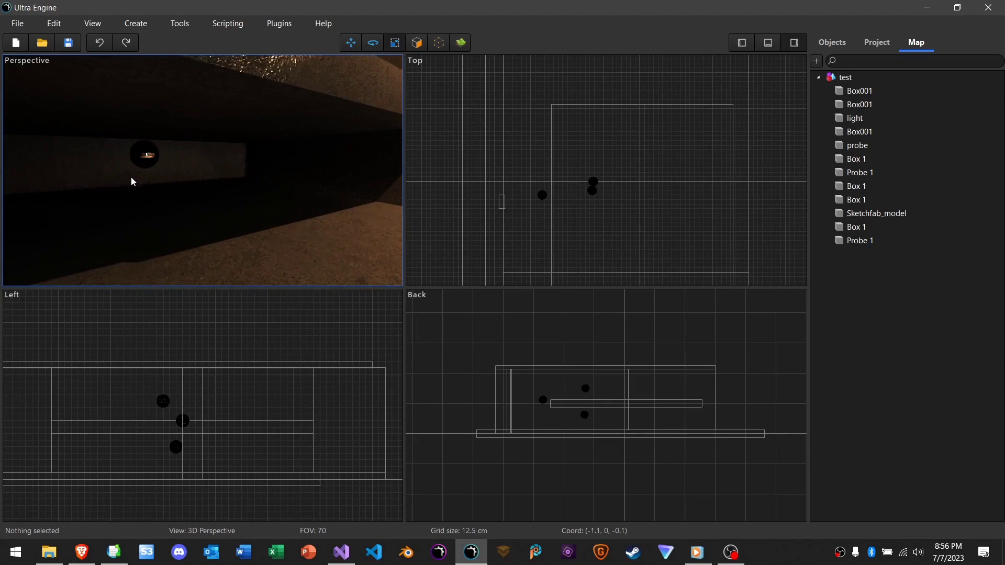
# Select the stretched probe beneath the ledge and raise its third Fade lower value to 0.6.
pyautogui.click(144, 155)
pyautogui.moveTo(144, 155); pyautogui.dragTo(341, 161, button='right')
pyautogui.press('w')
pyautogui.press('w')
pyautogui.press('w')
pyautogui.press('w')
pyautogui.press('w')
pyautogui.press('s')
pyautogui.press('s')
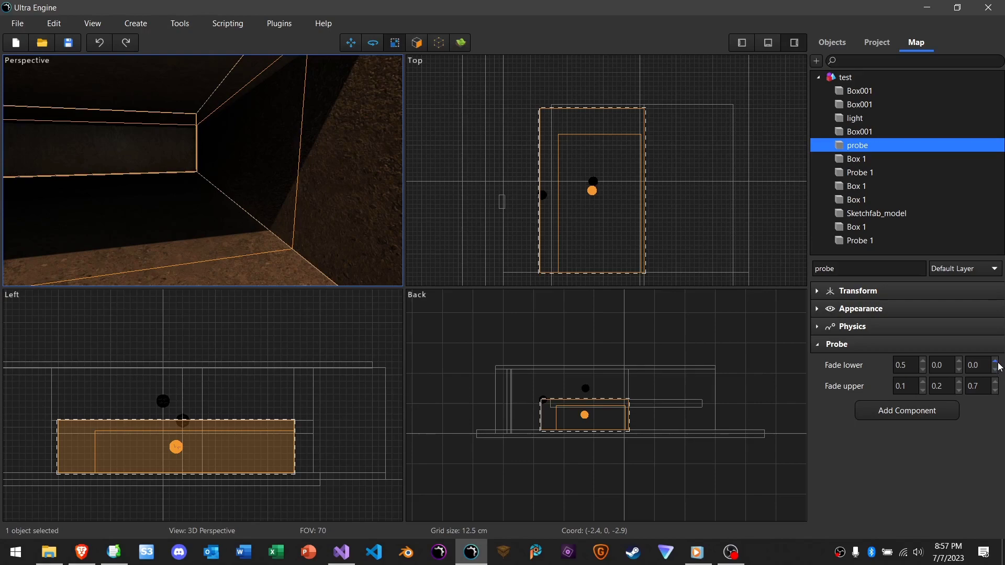
pyautogui.click(995, 362)
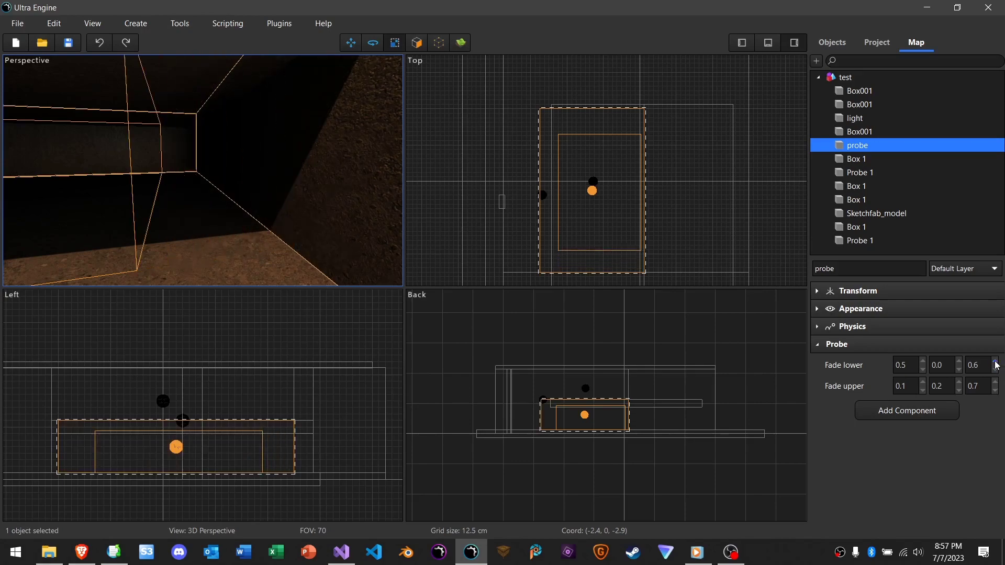
pyautogui.press('s')
pyautogui.moveTo(318, 217)
pyautogui.mouseDown(button='right')
pyautogui.moveTo(298, 221)
pyautogui.moveTo(318, 218)
pyautogui.mouseUp(button='right')
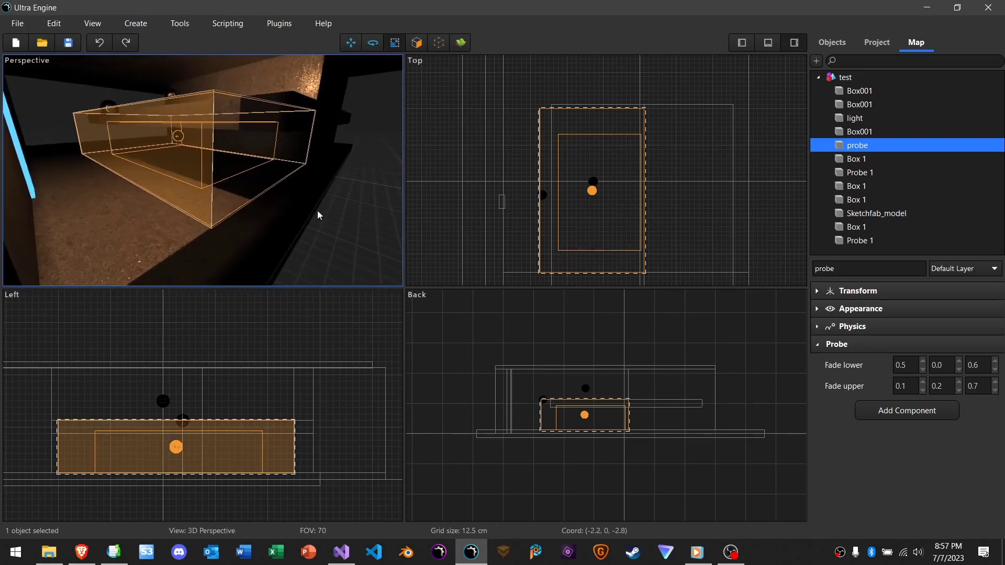
# Reduce the third Fade lower value of the probe beneath the ledge to 0.0, and deselect it to check the lighting.
pyautogui.moveTo(186, 224); pyautogui.dragTo(258, 228, button='right')
pyautogui.press('w')
pyautogui.press('s')
pyautogui.press('s')
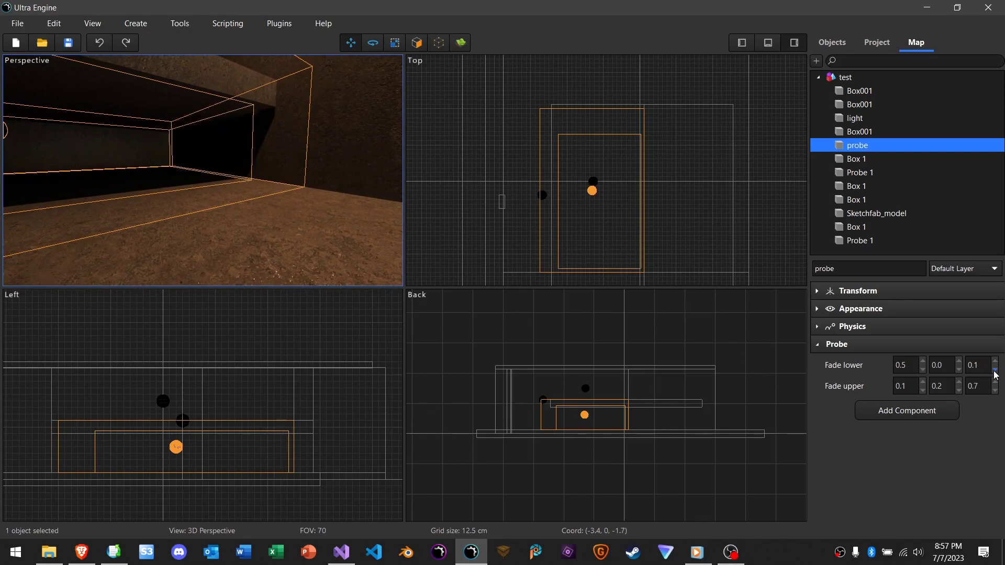
pyautogui.moveTo(258, 229); pyautogui.dragTo(290, 187, button='right')
pyautogui.press('w')
pyautogui.press('w')
pyautogui.press('s')
pyautogui.press('w')
pyautogui.press('w')
pyautogui.press('w')
pyautogui.press('s')
pyautogui.press('w')
pyautogui.click(222, 205)
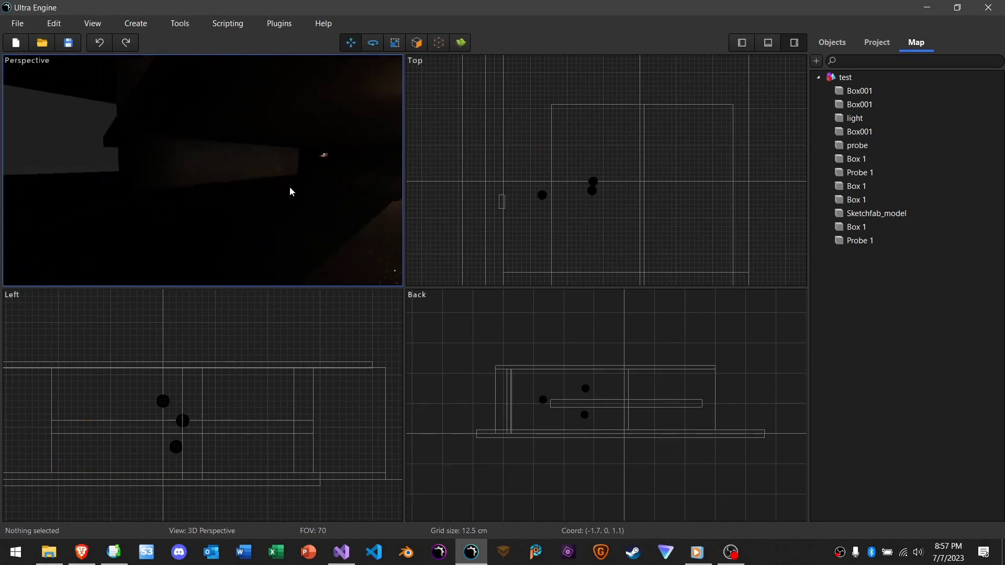
# Examine the bounds and fade regions of the probe beneath the ledge and the probe above it.
pyautogui.click(324, 156)
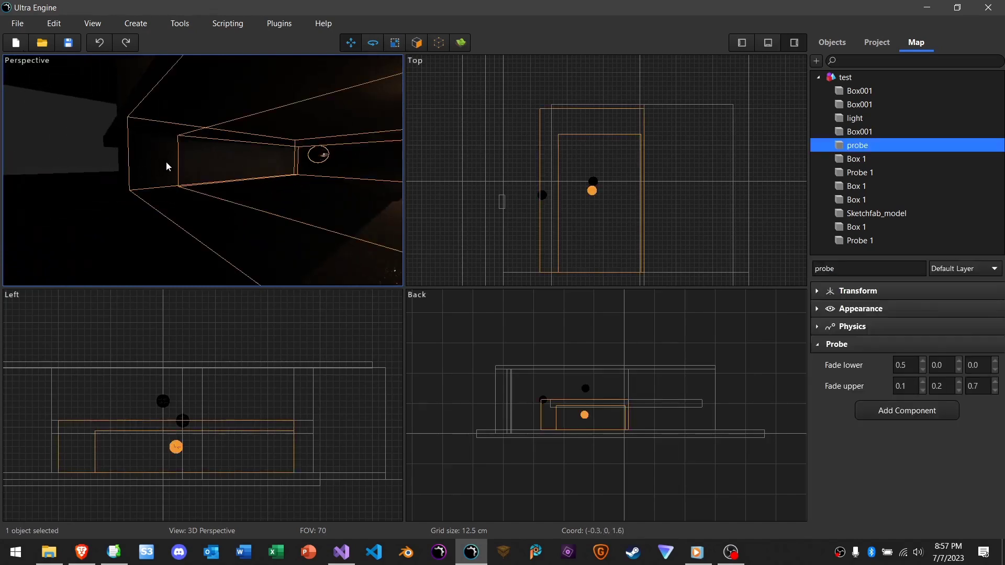
pyautogui.scroll(6, 180, 174)
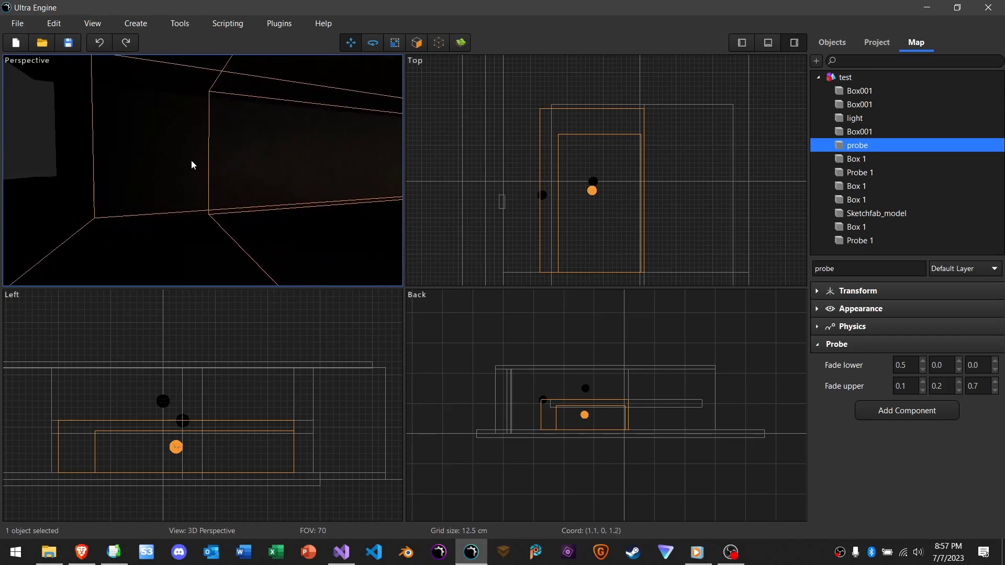
pyautogui.moveTo(255, 202); pyautogui.dragTo(163, 198, button='right')
pyautogui.moveTo(255, 202); pyautogui.dragTo(340, 212, button='right')
pyautogui.click(137, 131)
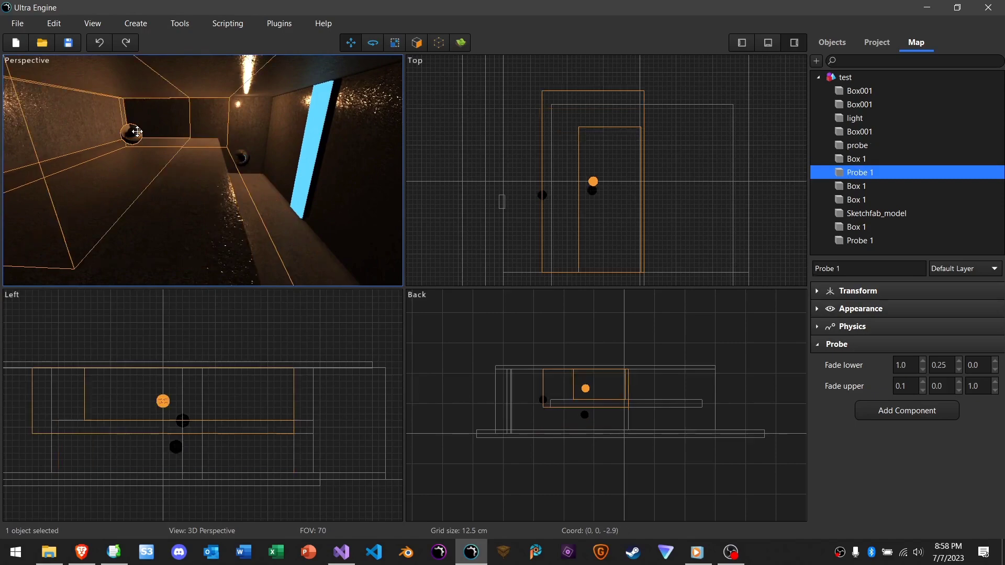
pyautogui.moveTo(135, 131)
pyautogui.mouseDown(button='right')
pyautogui.moveTo(126, 137)
pyautogui.moveTo(143, 146)
pyautogui.mouseUp(button='right')
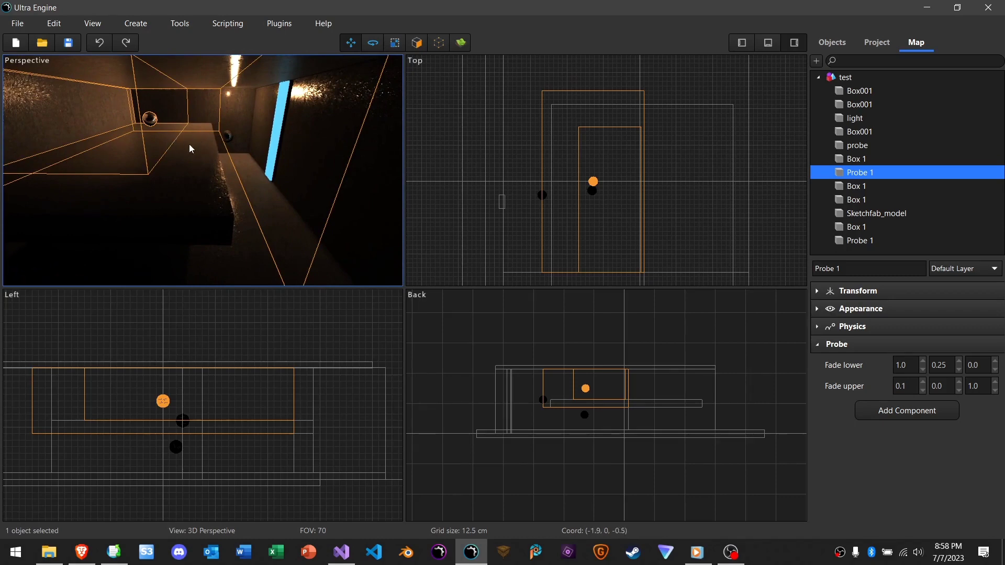
pyautogui.moveTo(172, 143); pyautogui.dragTo(135, 115, button='right')
pyautogui.press('w')
# Select the probe along the window wall and reduce its first Fade upper value to 0.3.
pyautogui.click(222, 192)
pyautogui.press('s')
pyautogui.press('a')
pyautogui.press('d')
pyautogui.press('w')
pyautogui.press('d')
pyautogui.press('w')
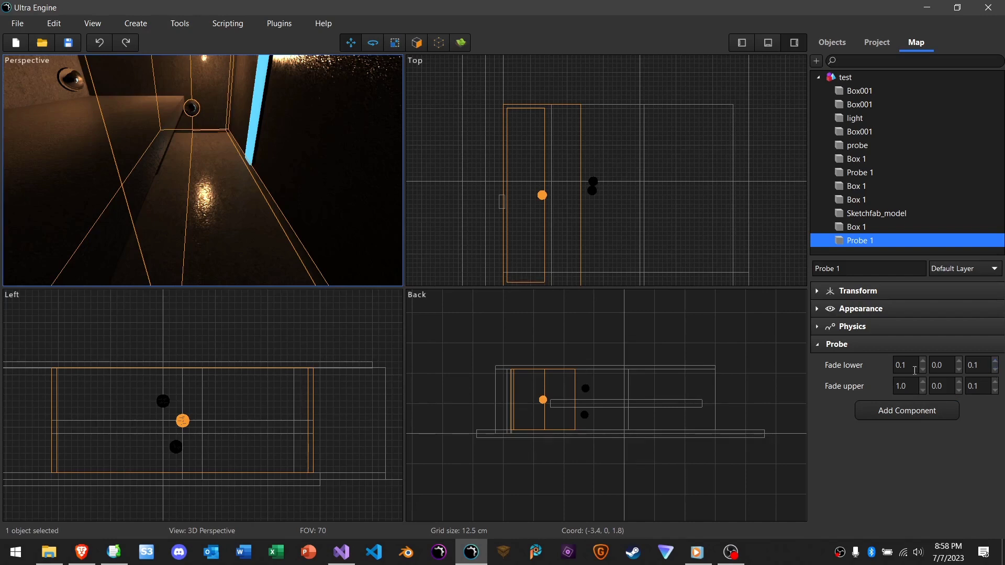
pyautogui.moveTo(922, 390); pyautogui.dragTo(922, 390)
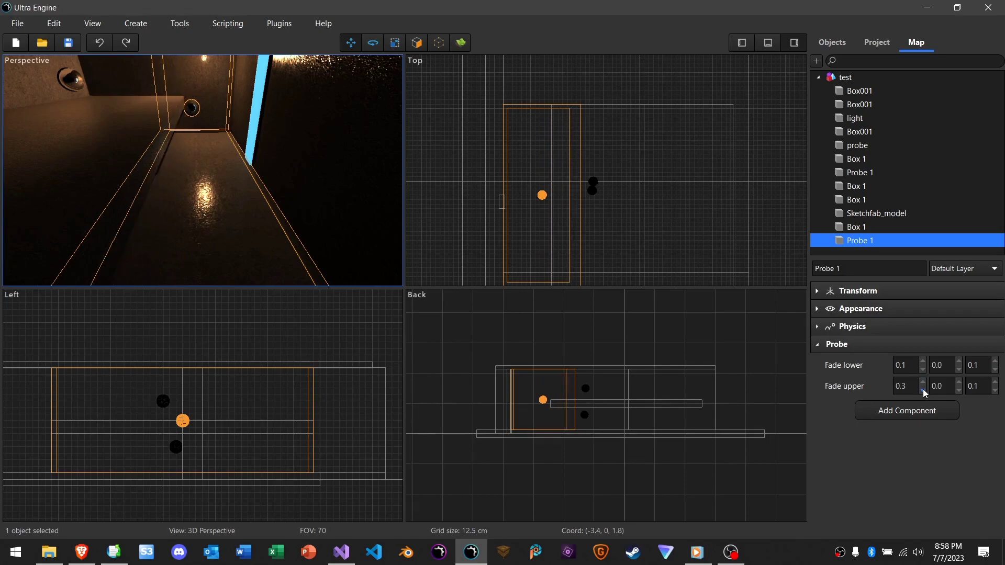
# Raise the first Fade upper value of the window-side probe to 0.7 and view the transition.
pyautogui.click(922, 383)
pyautogui.click(922, 383)
pyautogui.click(922, 383)
pyautogui.click(922, 383)
pyautogui.moveTo(335, 189)
pyautogui.mouseDown(button='right')
pyautogui.moveTo(269, 152)
pyautogui.moveTo(230, 157)
pyautogui.moveTo(209, 193)
pyautogui.moveTo(334, 184)
pyautogui.mouseUp(button='right')
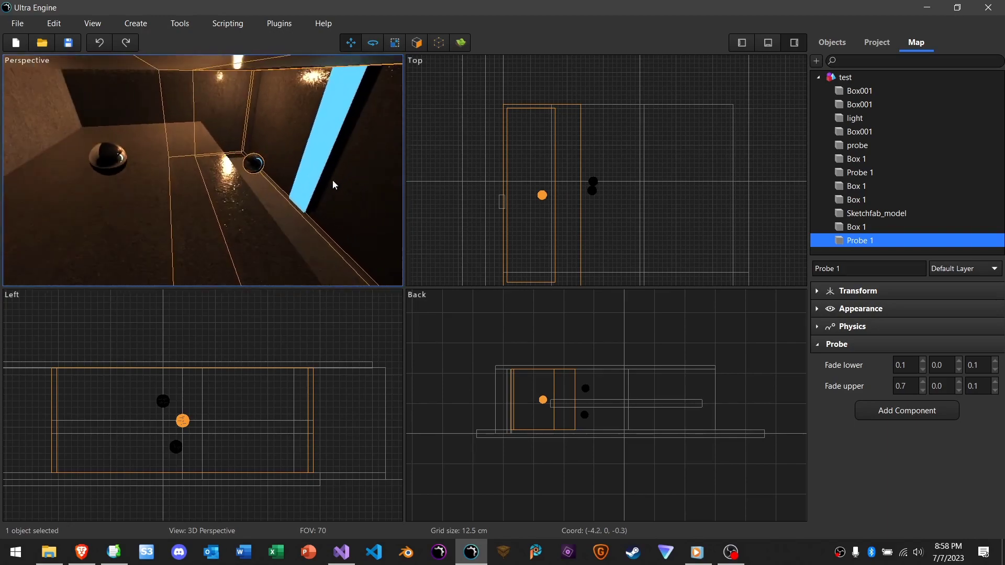
# Reduce the first Fade upper value of the window-side probe to 0.0.
pyautogui.click(922, 391)
pyautogui.click(922, 390)
pyautogui.click(922, 392)
pyautogui.click(922, 392)
pyautogui.click(920, 392)
pyautogui.click(920, 391)
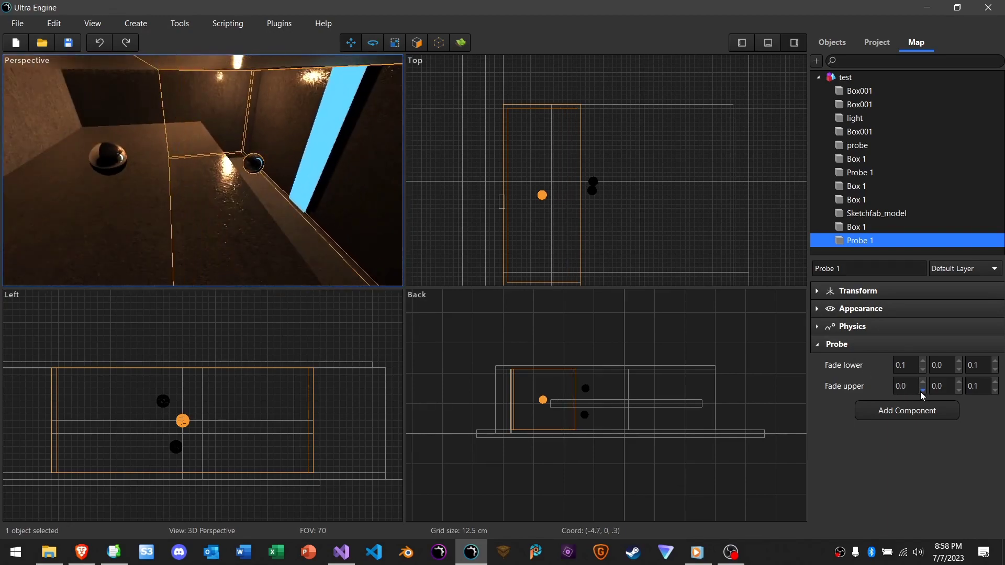
# Select the probe above the ledge, reduce its first Fade lower value to 0.0, and deselect it.
pyautogui.click(115, 163)
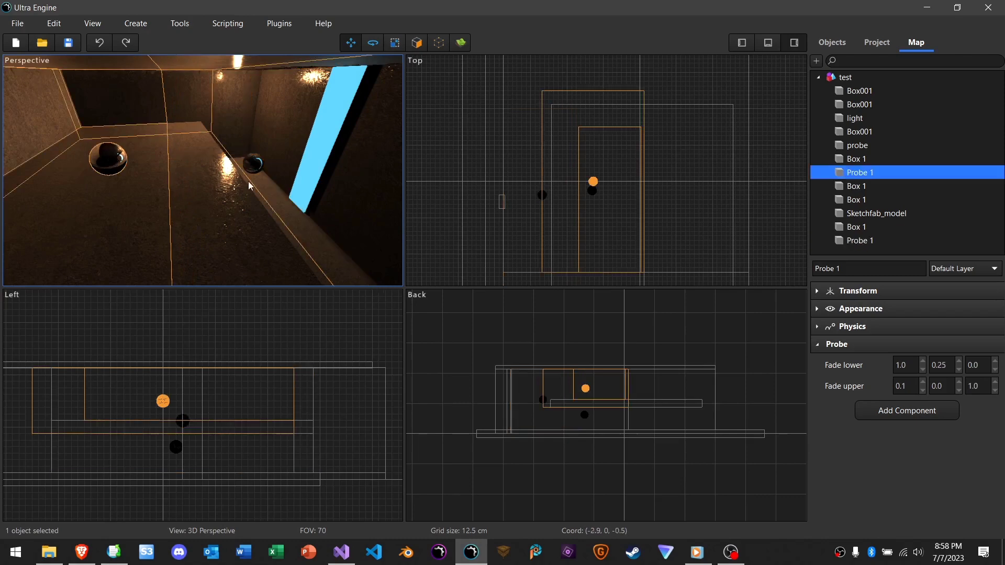
pyautogui.click(923, 369)
pyautogui.click(923, 369)
pyautogui.click(923, 369)
pyautogui.click(923, 369)
pyautogui.moveTo(145, 159); pyautogui.dragTo(178, 192, button='right')
pyautogui.press('Escape')
# Examine the walls and ceiling where the upper probe meets the window-side probe.
pyautogui.press('w')
pyautogui.press('w')
pyautogui.press('s')
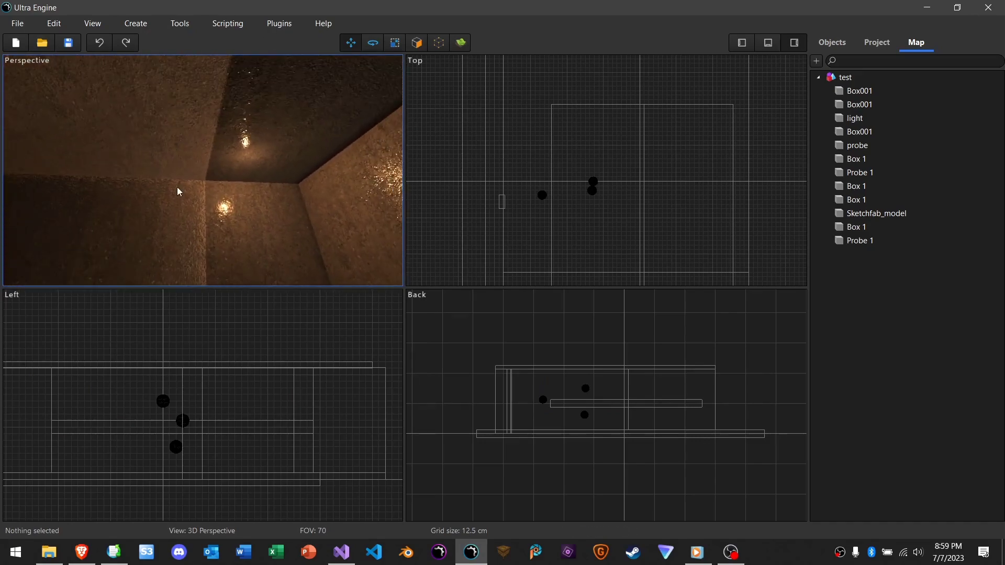
pyautogui.moveTo(253, 147); pyautogui.dragTo(274, 168, button='right')
pyautogui.press('w')
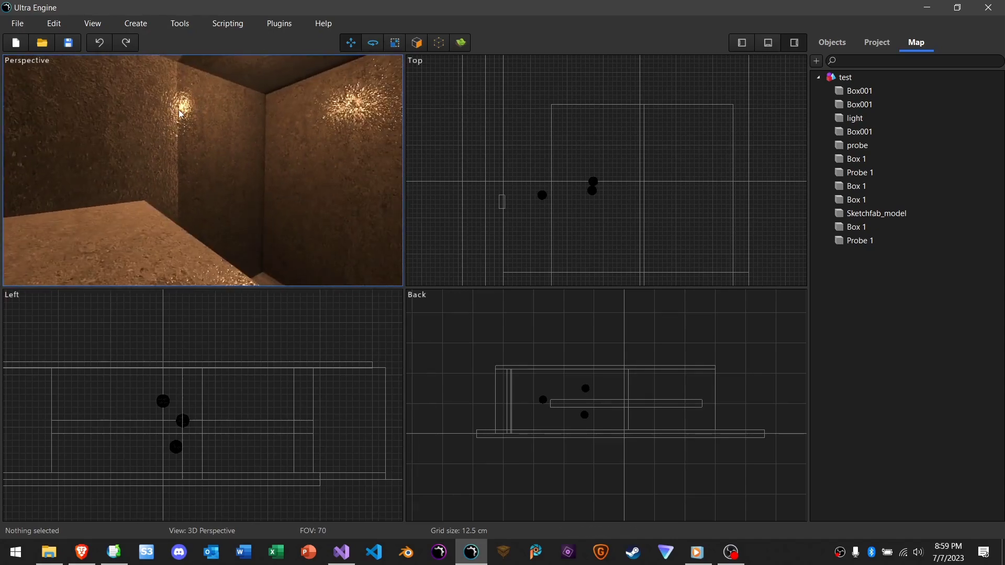
pyautogui.press('s')
pyautogui.moveTo(179, 113); pyautogui.dragTo(199, 182, button='right')
# Select the window-side probe and set its first Fade upper value to 0.8.
pyautogui.click(228, 173)
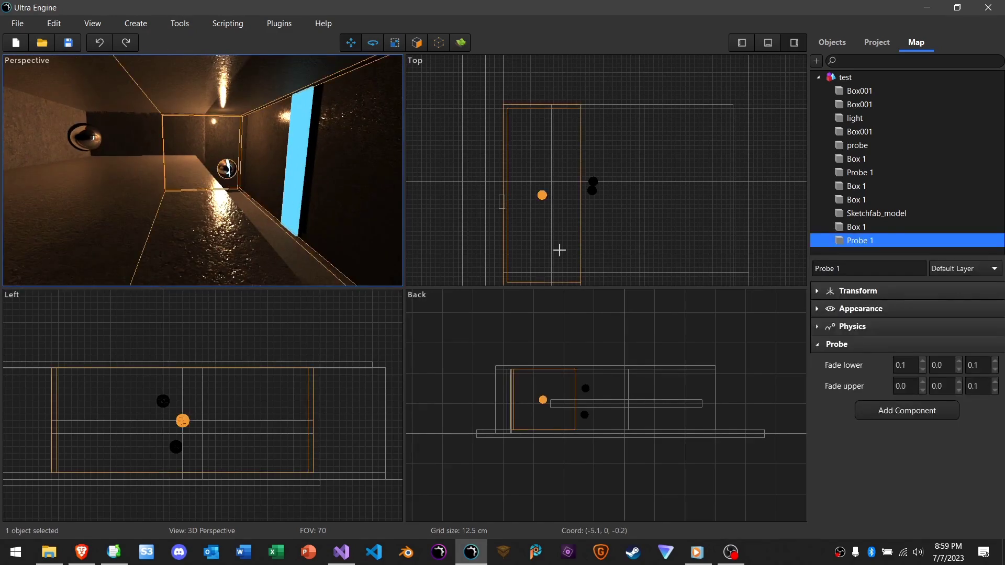
pyautogui.click(922, 384)
pyautogui.click(922, 384)
pyautogui.click(922, 384)
pyautogui.click(922, 383)
pyautogui.click(922, 383)
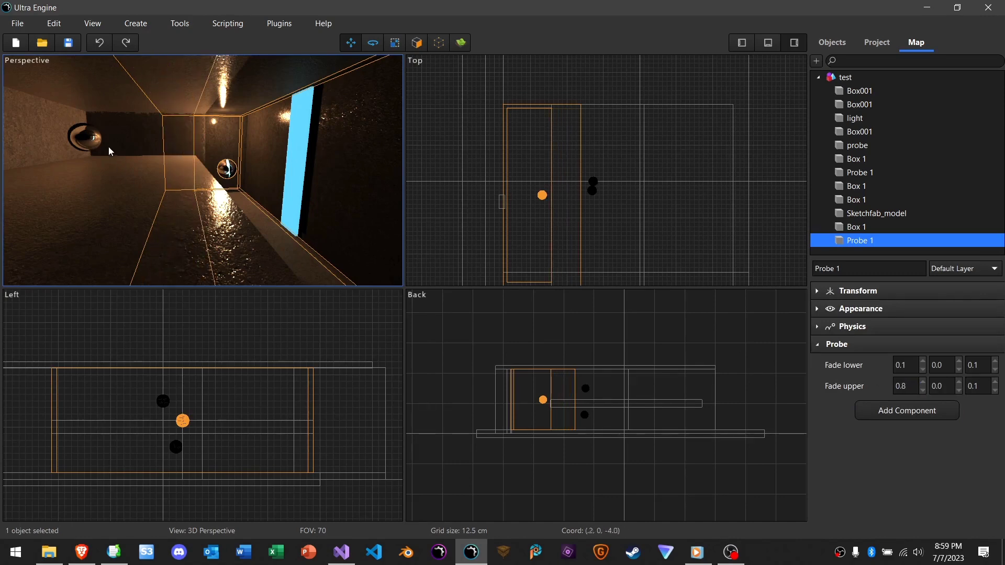
# Set the first Fade lower value of the probe above the ledge to 0.7, and deselect it.
pyautogui.click(92, 137)
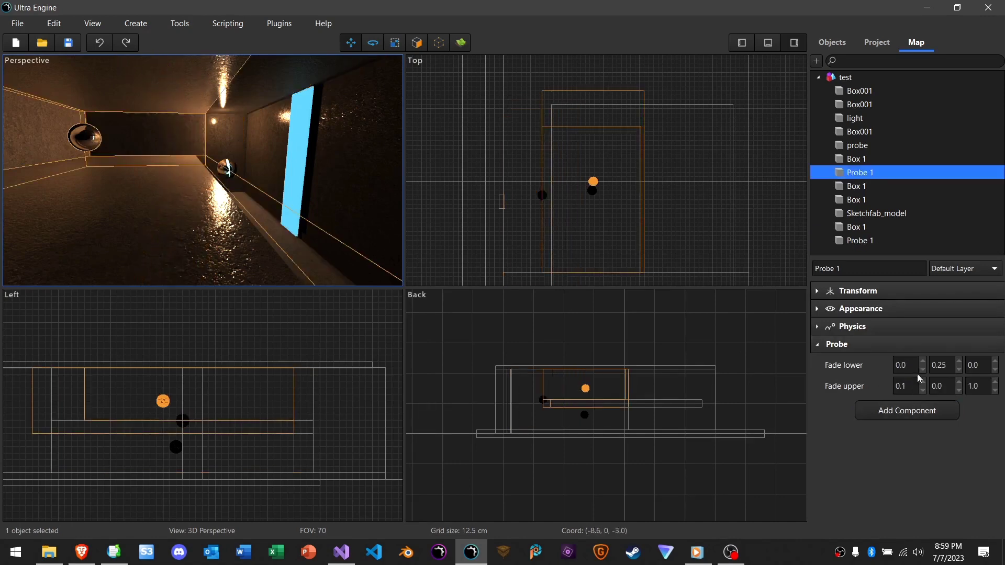
pyautogui.click(922, 361)
pyautogui.click(922, 361)
pyautogui.click(922, 362)
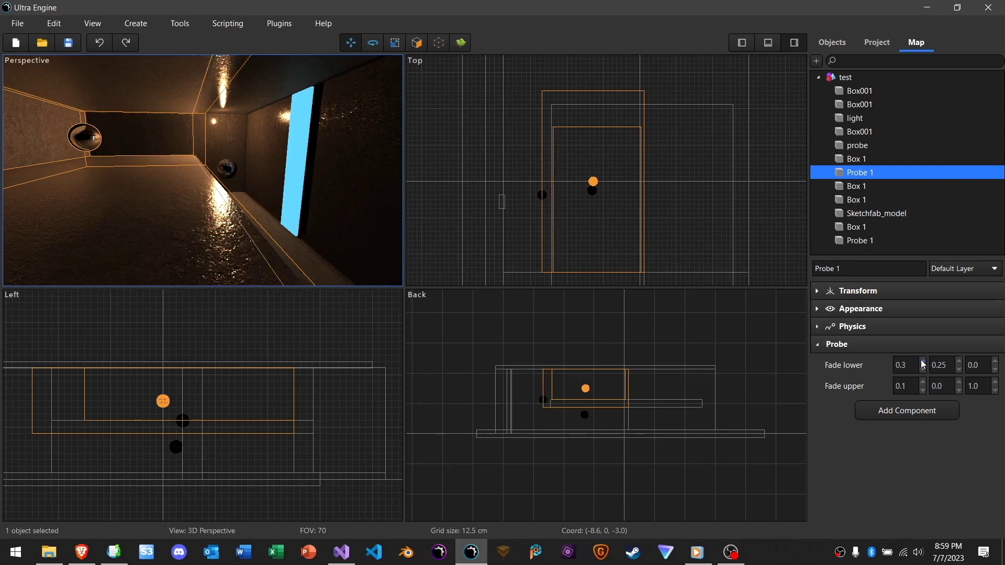
pyautogui.click(922, 361)
pyautogui.click(922, 361)
pyautogui.click(922, 362)
pyautogui.click(922, 362)
pyautogui.click(234, 217)
# Examine the blended reflections on the walls above the ledge and the bounds of the upper probe.
pyautogui.press('w')
pyautogui.moveTo(234, 216)
pyautogui.mouseDown(button='right')
pyautogui.moveTo(242, 210)
pyautogui.moveTo(212, 212)
pyautogui.moveTo(251, 208)
pyautogui.mouseUp(button='right')
pyautogui.press('s')
pyautogui.moveTo(195, 121)
pyautogui.mouseDown(button='right')
pyautogui.moveTo(208, 130)
pyautogui.moveTo(195, 121)
pyautogui.mouseUp(button='right')
pyautogui.press('w')
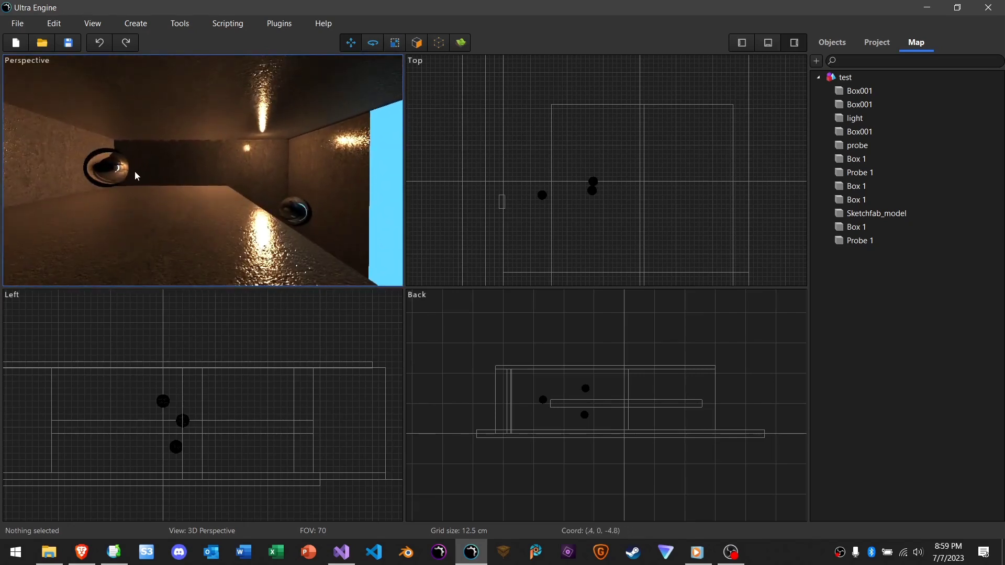
pyautogui.press('w')
pyautogui.moveTo(205, 184); pyautogui.dragTo(208, 203, button='right')
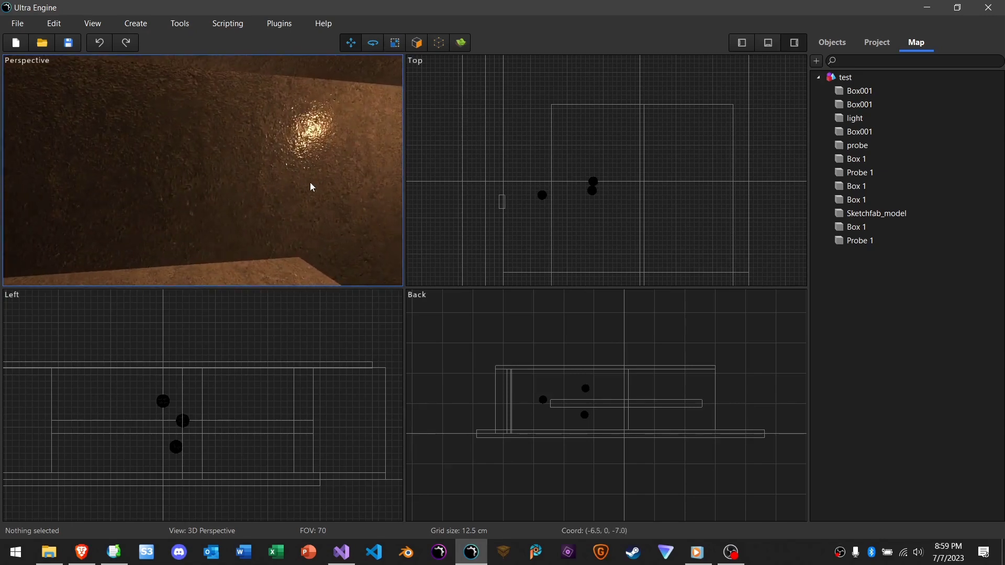
pyautogui.press('s')
pyautogui.moveTo(310, 211); pyautogui.dragTo(195, 205, button='right')
pyautogui.press('s')
pyautogui.click(246, 174)
pyautogui.click(211, 170)
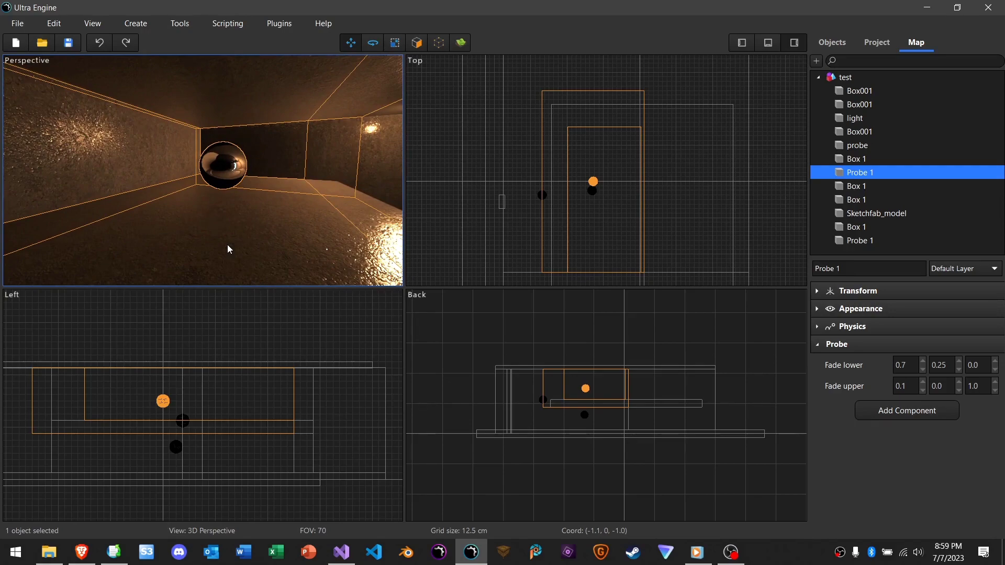
# Deselect the upper probe and examine the lighting around and beneath the ledge.
pyautogui.moveTo(241, 216)
pyautogui.mouseDown(button='right')
pyautogui.moveTo(254, 202)
pyautogui.moveTo(266, 211)
pyautogui.moveTo(257, 228)
pyautogui.moveTo(253, 213)
pyautogui.moveTo(269, 209)
pyautogui.moveTo(258, 209)
pyautogui.mouseUp(button='right')
pyautogui.press('s')
pyautogui.press('s')
pyautogui.press('d')
pyautogui.press('Escape')
pyautogui.press('w')
pyautogui.press('w')
pyautogui.press('s')
pyautogui.press('w')
pyautogui.press('s')
# Select the probe beneath the ledge and open its appearance settings.
pyautogui.click(185, 151)
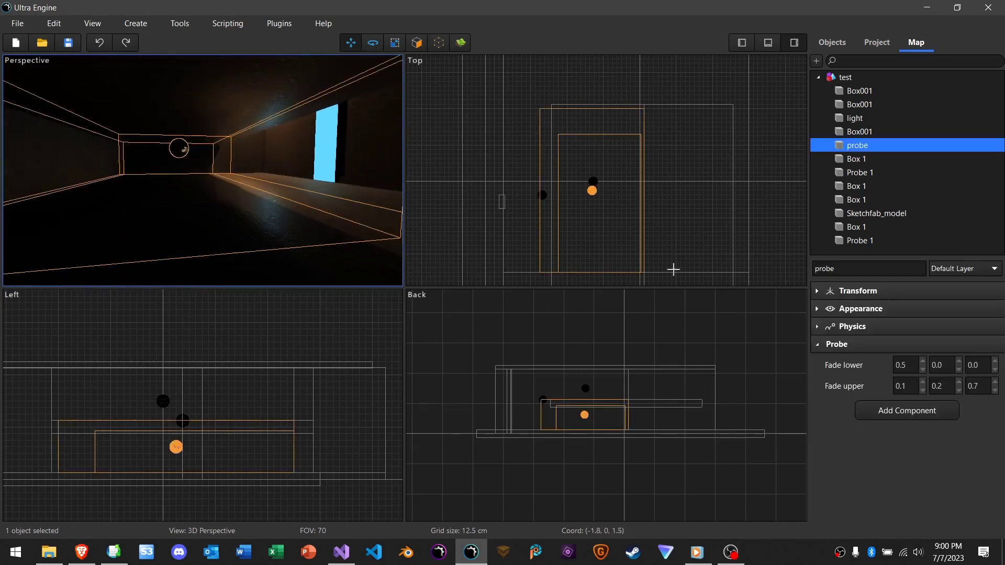
pyautogui.click(890, 291)
pyautogui.click(871, 291)
pyautogui.click(867, 308)
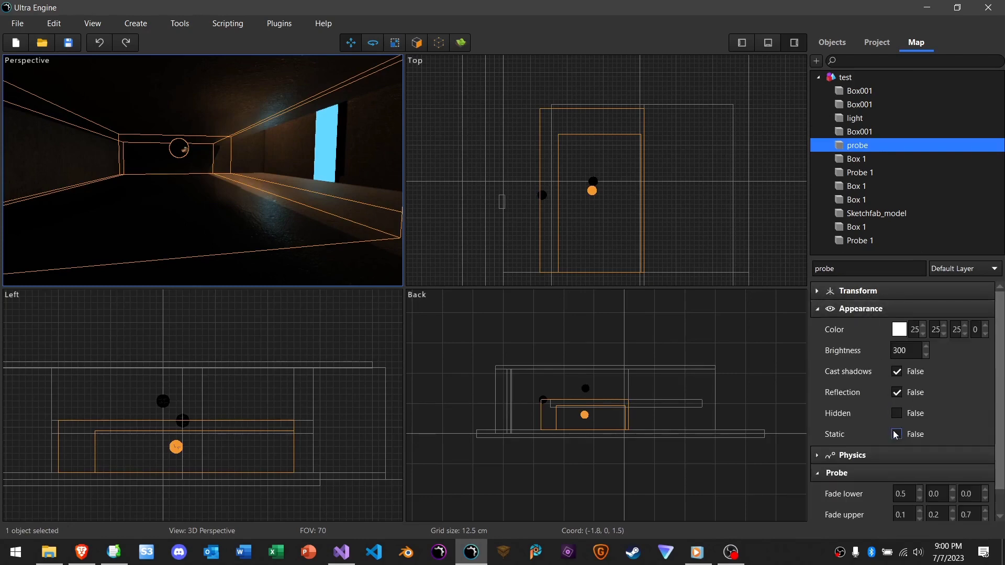
# Set the Brightness of the probe beneath the ledge to 800, and deselect it.
pyautogui.press('w')
pyautogui.moveTo(160, 170); pyautogui.dragTo(136, 169, button='right')
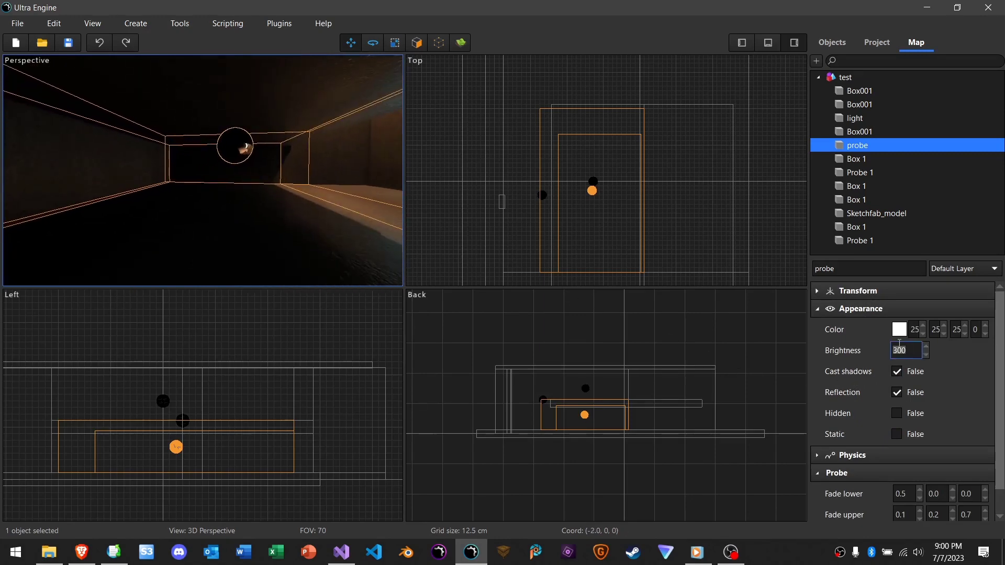
pyautogui.press('Return')
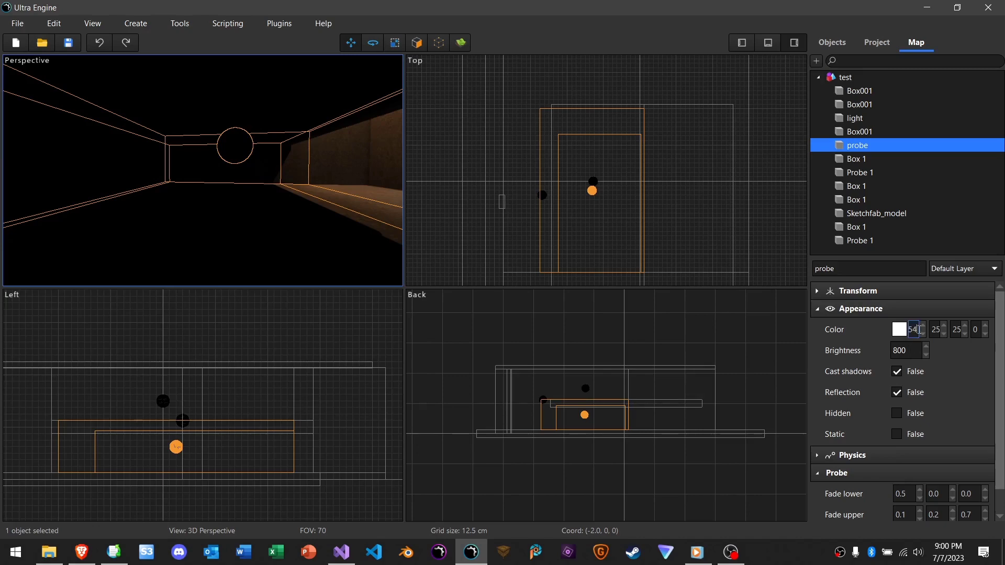
pyautogui.press('Return')
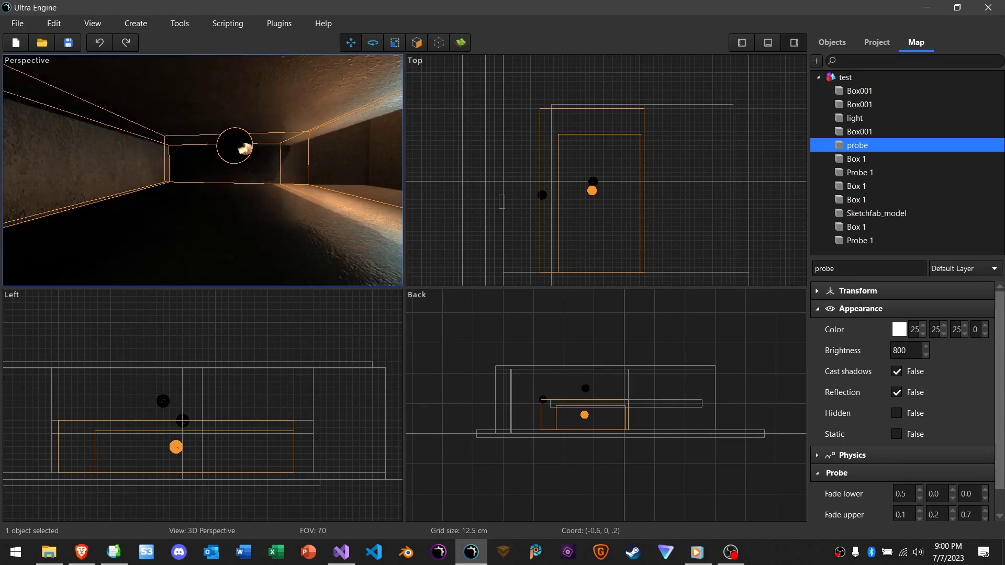
pyautogui.moveTo(44, 220); pyautogui.dragTo(92, 225, button='right')
pyautogui.press('Escape')
# Reselect the probe beneath the ledge, set its Brightness to 500, and deselect it.
pyautogui.moveTo(203, 203); pyautogui.dragTo(165, 184, button='right')
pyautogui.press('a')
pyautogui.press('d')
pyautogui.press('s')
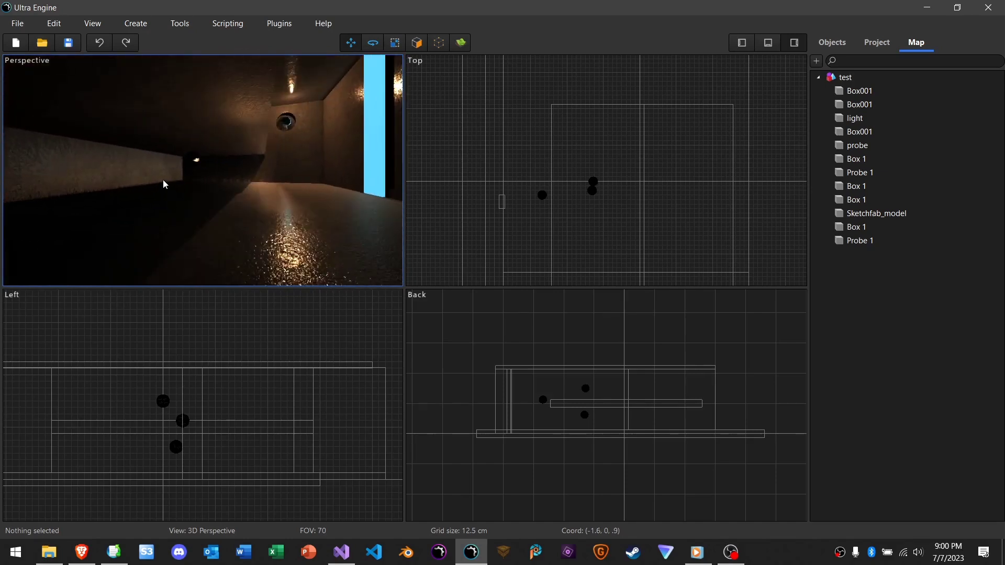
pyautogui.click(195, 161)
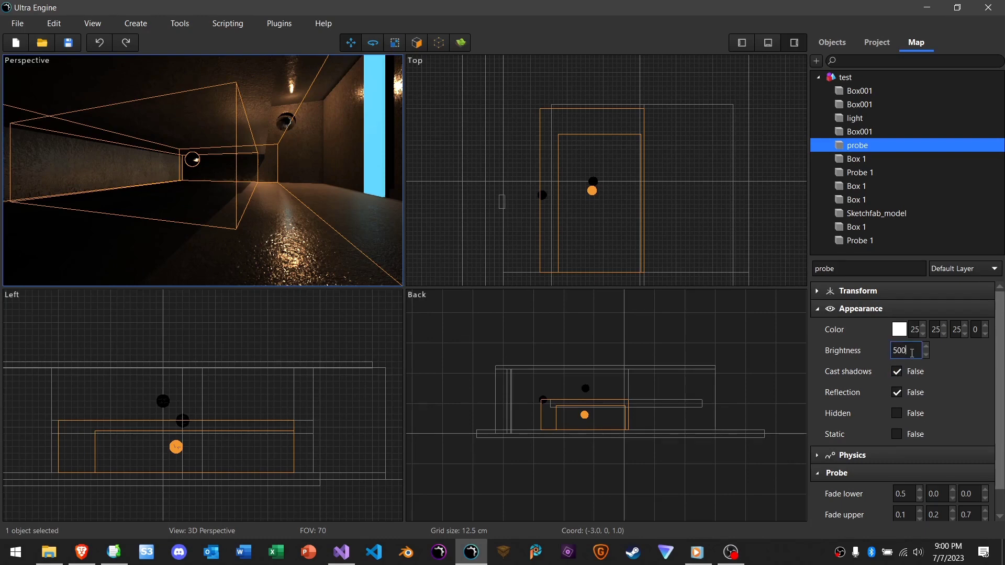
pyautogui.press('Return')
pyautogui.press('w')
pyautogui.moveTo(208, 223); pyautogui.dragTo(265, 209, button='right')
pyautogui.press('s')
pyautogui.press('Escape')
# Examine the reflections and lighting on the floor, walls and ceiling beneath the ledge and in the room above it.
pyautogui.press('w')
pyautogui.press('a')
pyautogui.press('d')
pyautogui.press('w')
pyautogui.press('a')
pyautogui.press('s')
pyautogui.press('s')
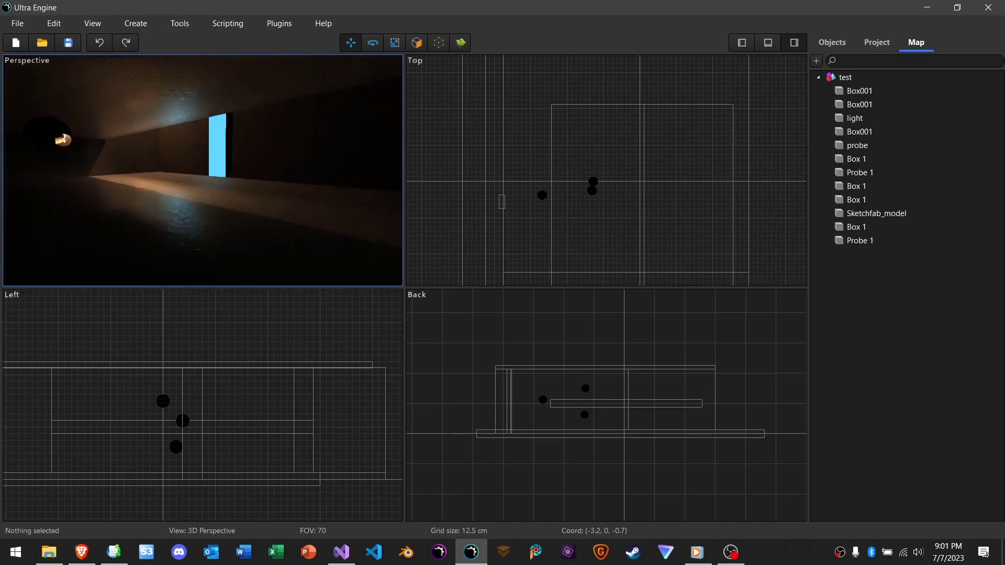
pyautogui.moveTo(264, 210); pyautogui.dragTo(309, 223, button='right')
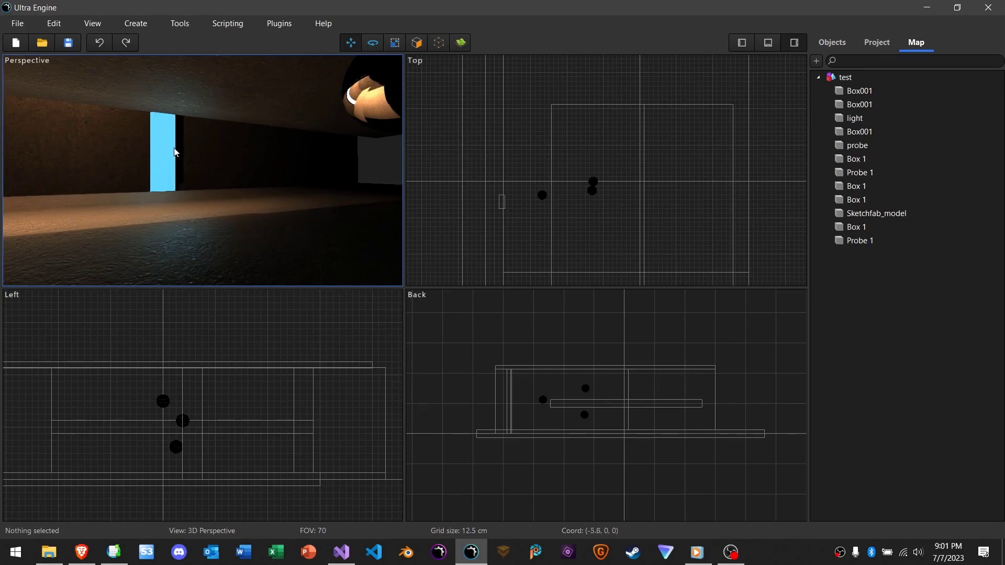
pyautogui.moveTo(164, 165); pyautogui.dragTo(153, 163, button='right')
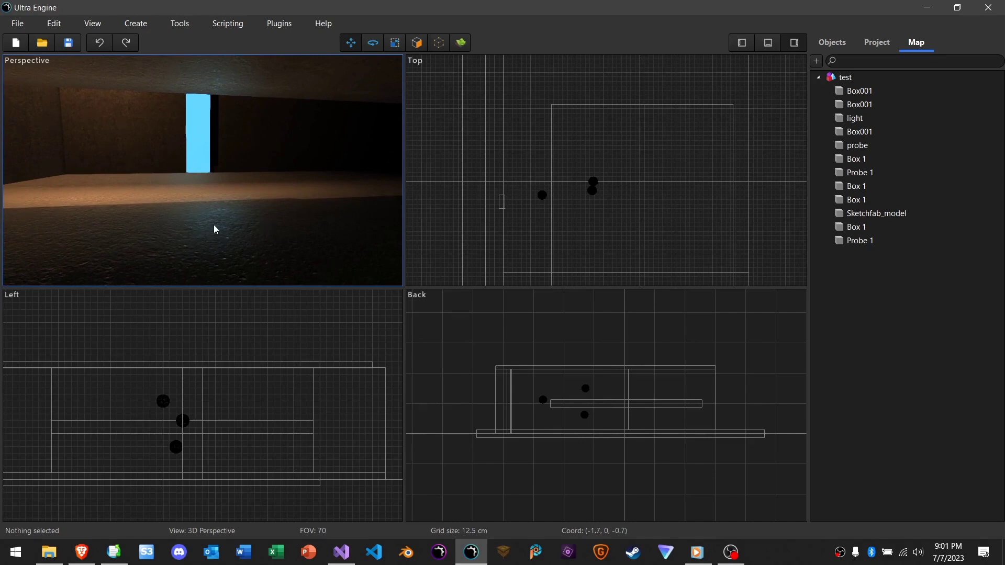
pyautogui.moveTo(206, 221); pyautogui.dragTo(280, 202, button='middle')
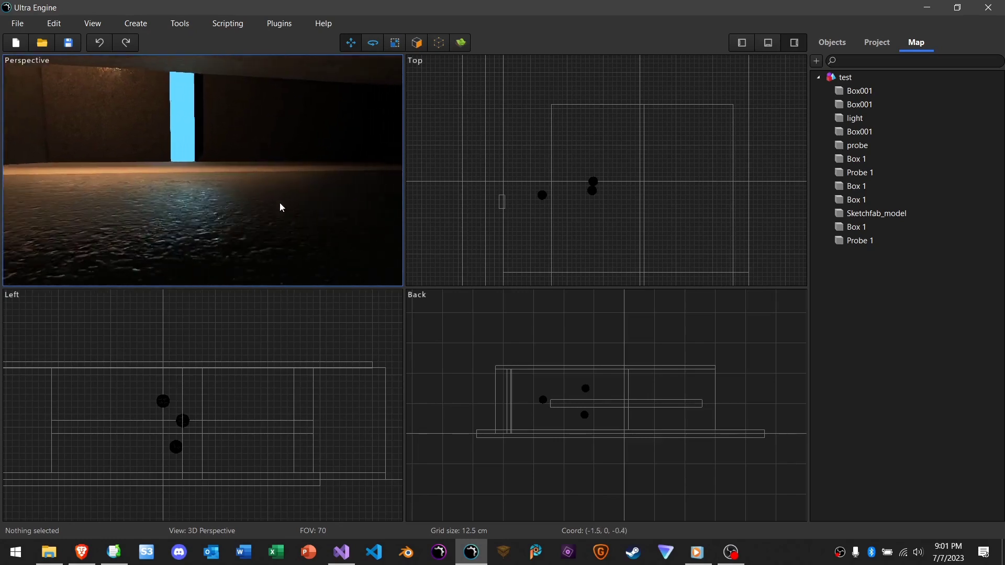
pyautogui.moveTo(294, 175); pyautogui.dragTo(295, 228, button='right')
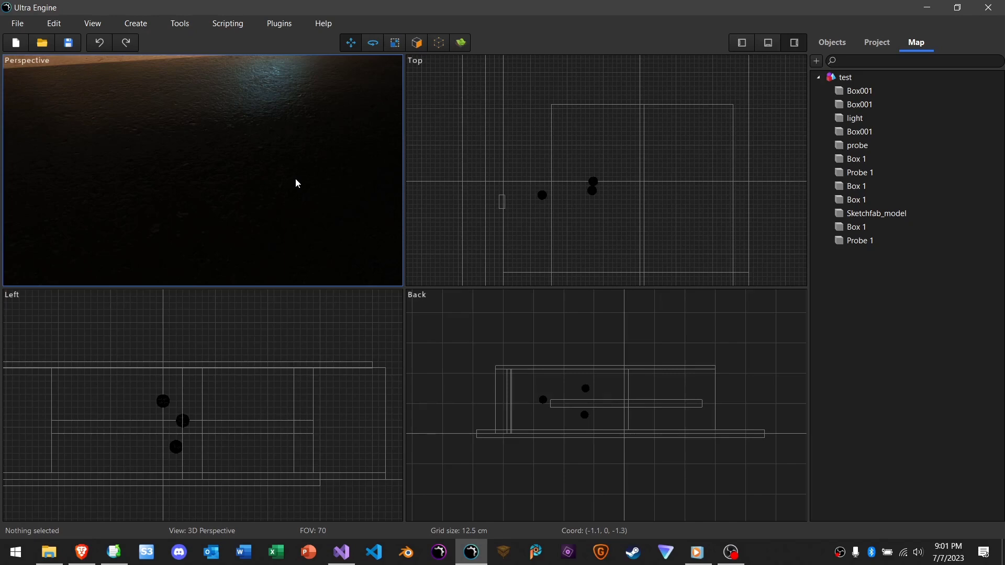
pyautogui.moveTo(273, 177)
pyautogui.mouseDown(button='right')
pyautogui.moveTo(275, 141)
pyautogui.moveTo(298, 141)
pyautogui.moveTo(223, 140)
pyautogui.moveTo(310, 135)
pyautogui.moveTo(277, 137)
pyautogui.moveTo(272, 176)
pyautogui.mouseUp(button='right')
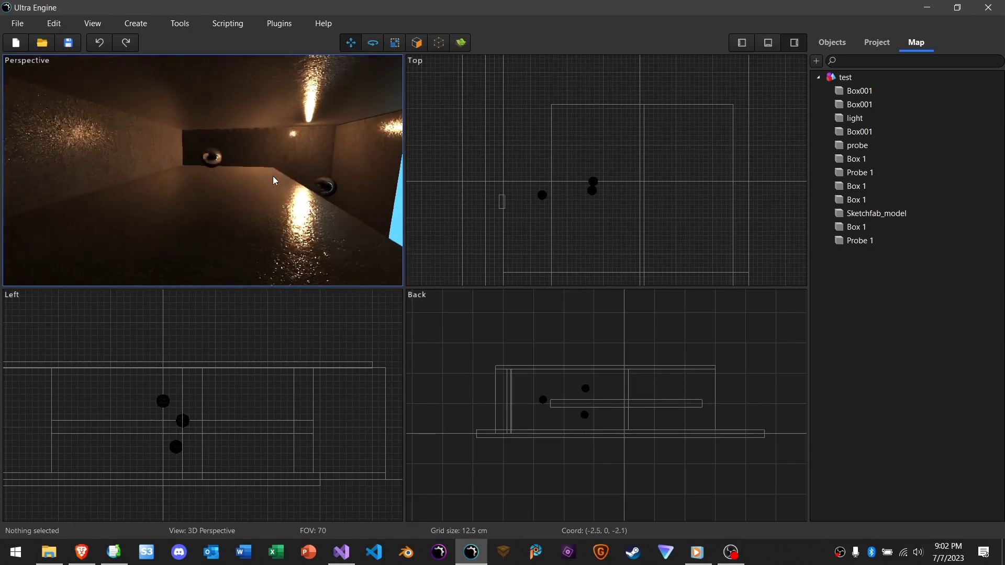
# Inspect the bounds of the upper probe, the side probe and the probe beneath the ledge in turn, and clear the selection.
pyautogui.click(210, 161)
pyautogui.moveTo(209, 160); pyautogui.dragTo(272, 197, button='right')
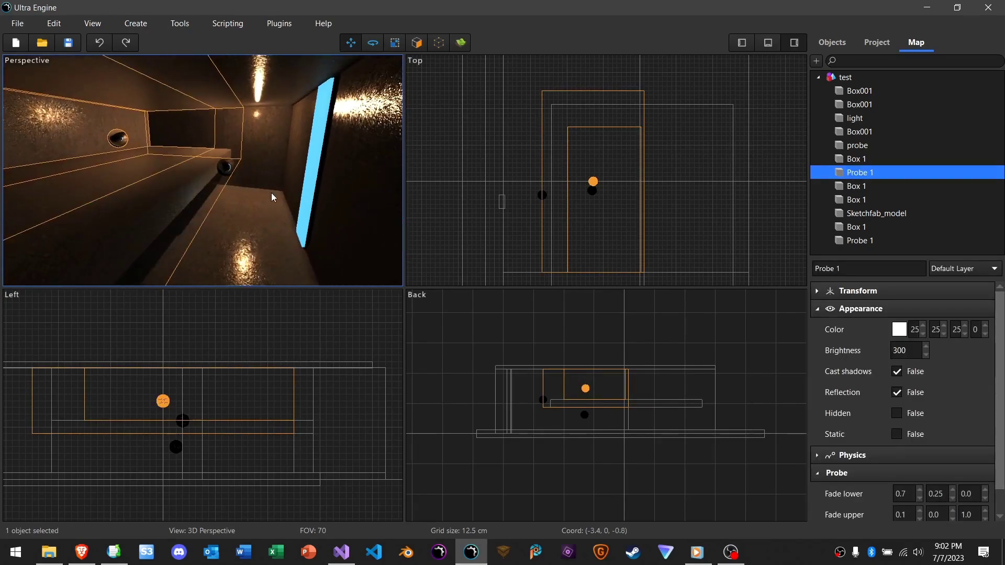
pyautogui.click(226, 170)
pyautogui.moveTo(227, 171); pyautogui.dragTo(134, 143, button='right')
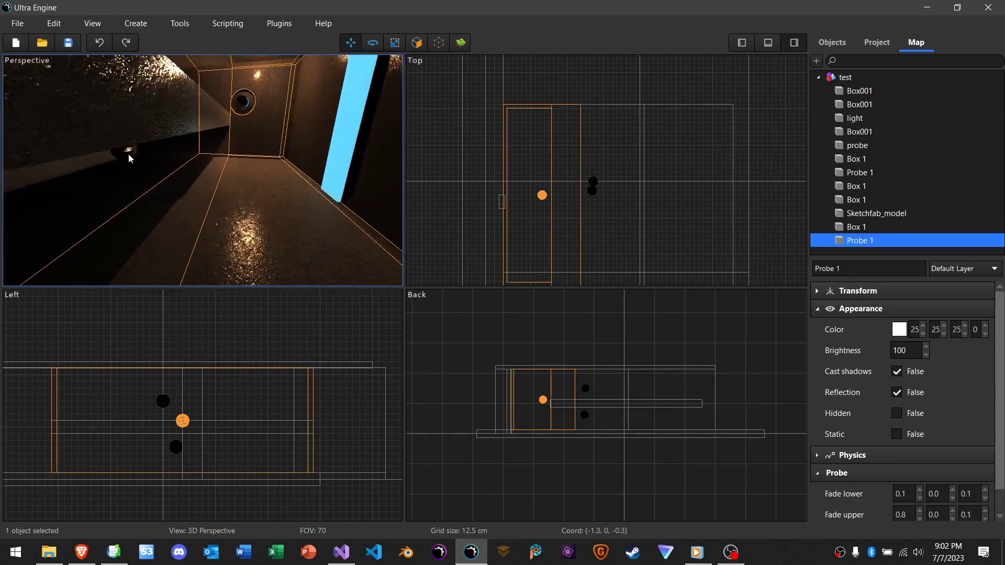
pyautogui.click(131, 159)
pyautogui.moveTo(168, 172); pyautogui.dragTo(175, 195, button='right')
pyautogui.click(248, 155)
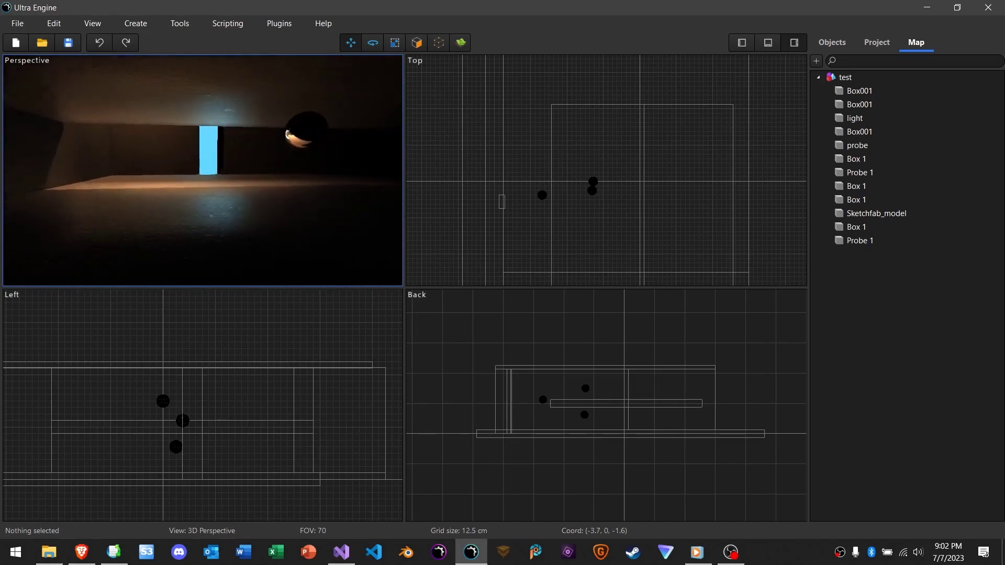